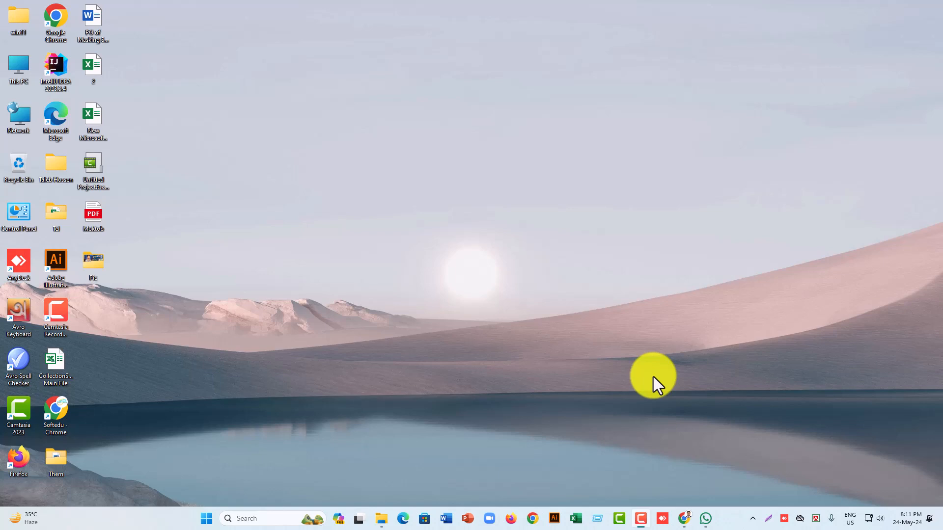
- Switch to Chrome and open the ledger creation page of General Accounts in Softedu
{"action": "left_click", "coordinate": [686, 524]}
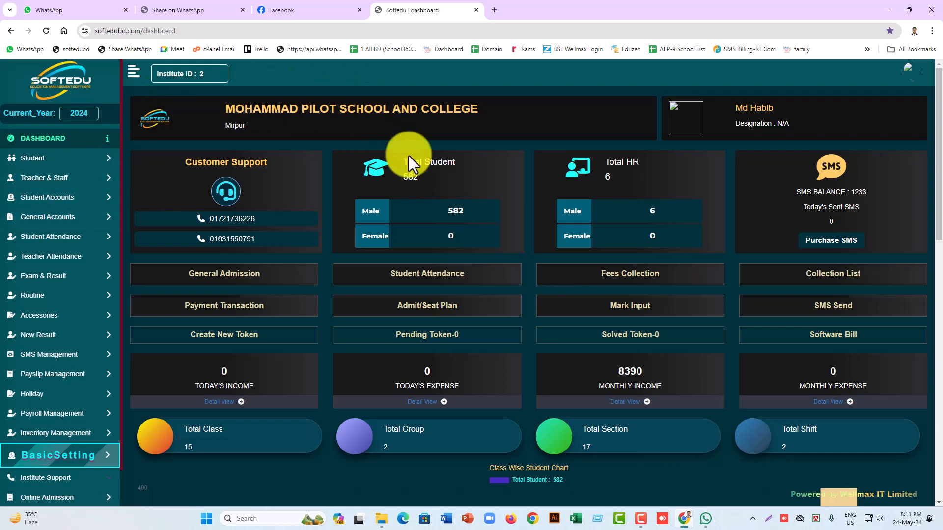
{"action": "left_click", "coordinate": [57, 222]}
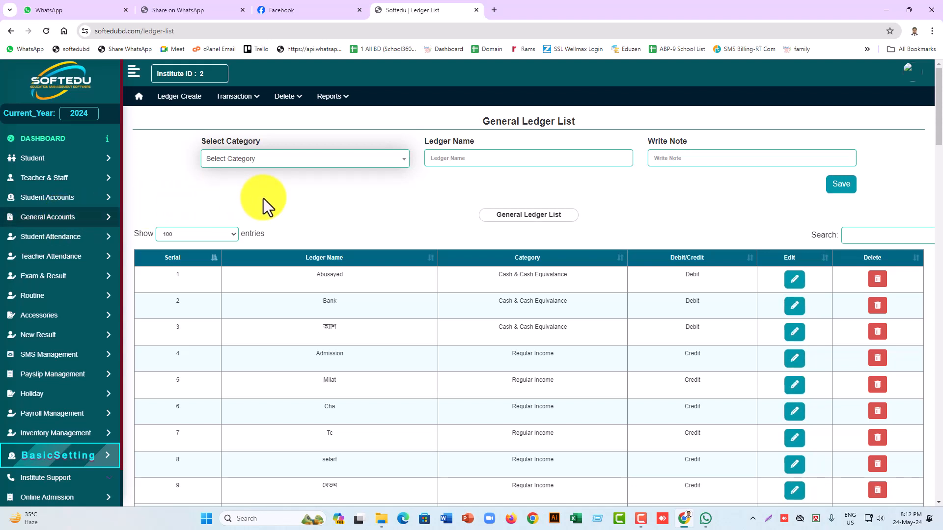
{"action": "left_click", "coordinate": [196, 102]}
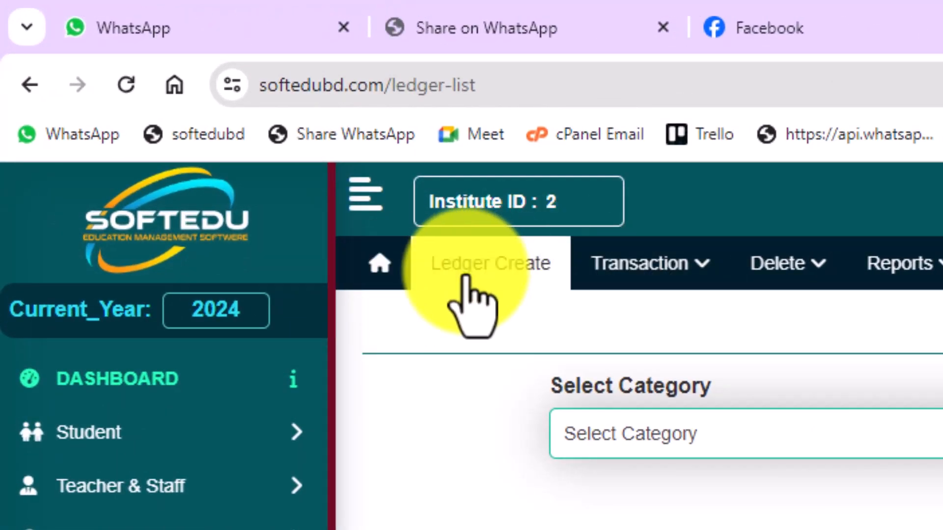
- Look through the available ledger categories, from the asset and liability entries to the income and expense entries
{"action": "left_click", "coordinate": [584, 434]}
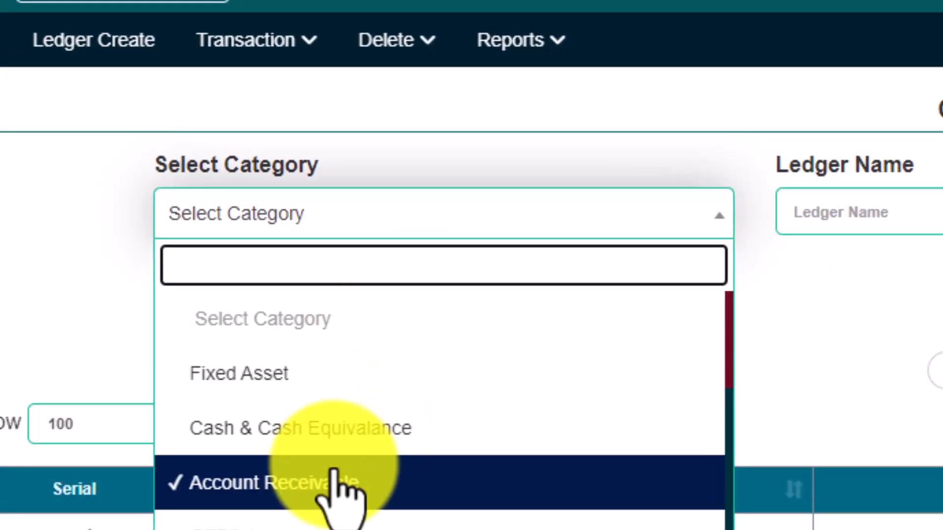
{"action": "scroll", "coordinate": [338, 471], "scroll_direction": "down", "scroll_amount": 3}
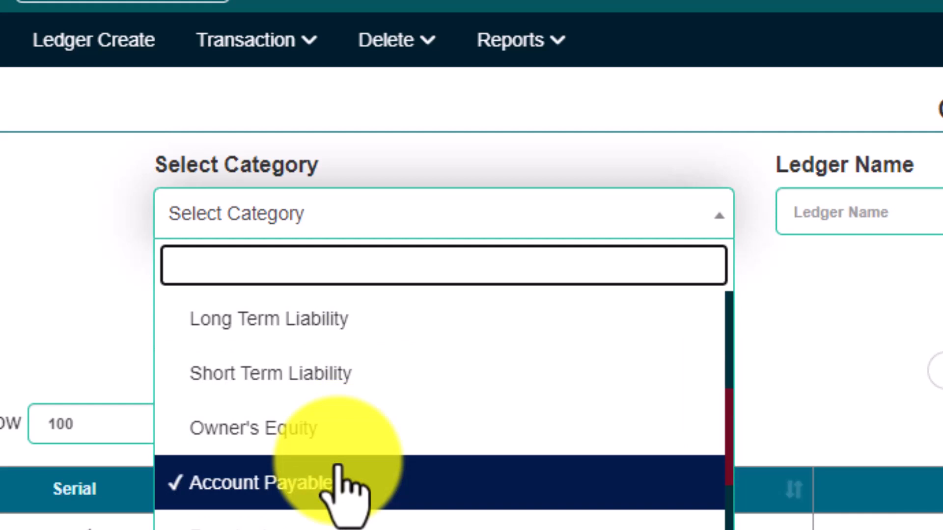
{"action": "scroll", "coordinate": [337, 486], "scroll_direction": "up", "scroll_amount": 3}
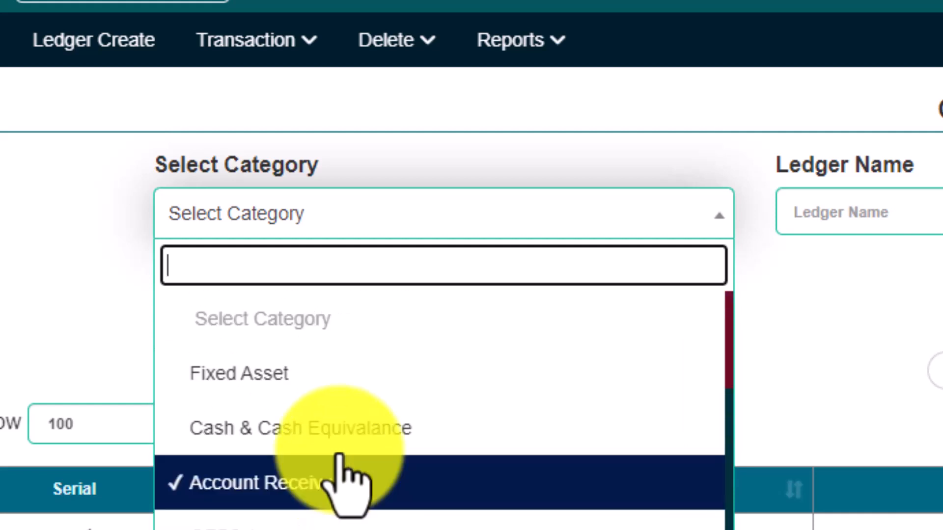
{"action": "scroll", "coordinate": [352, 353], "scroll_direction": "down", "scroll_amount": 10}
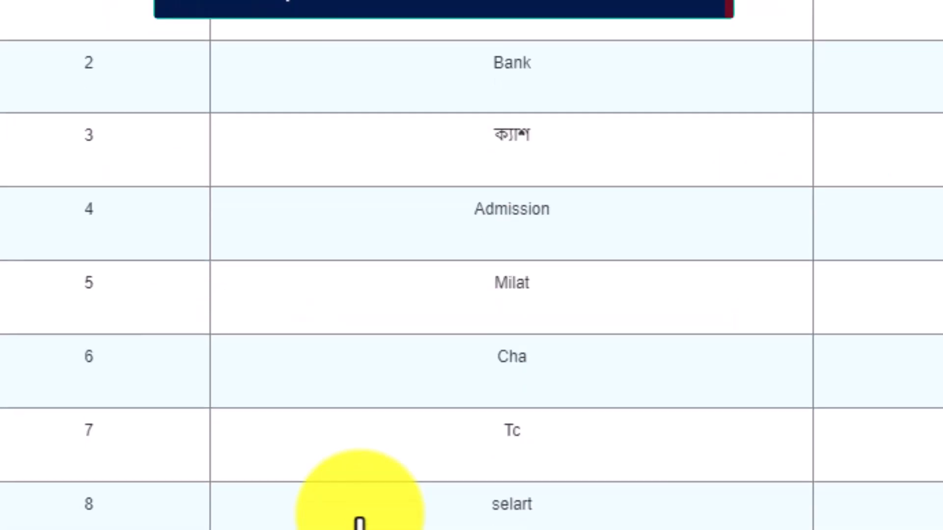
{"action": "scroll", "coordinate": [359, 523], "scroll_direction": "up", "scroll_amount": 8}
{"action": "scroll", "coordinate": [361, 522], "scroll_direction": "up", "scroll_amount": 3}
{"action": "scroll", "coordinate": [379, 493], "scroll_direction": "up", "scroll_amount": 5}
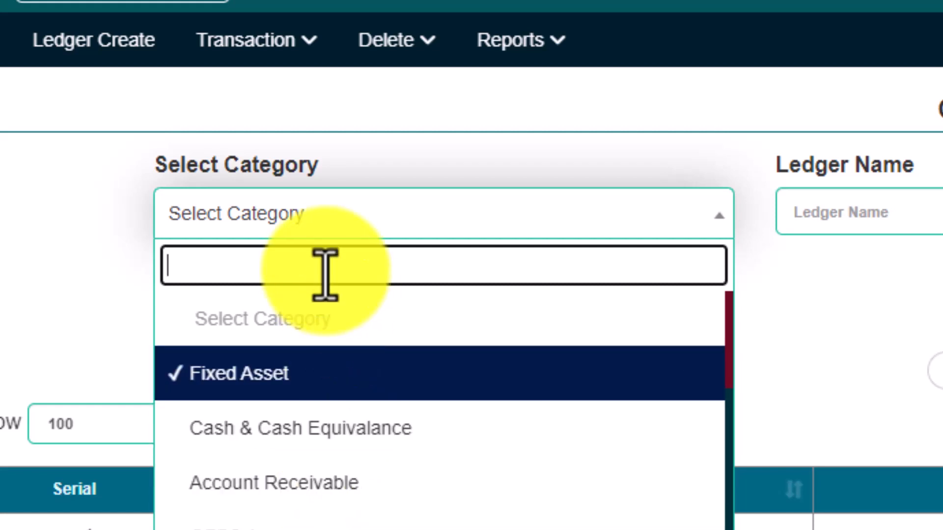
{"action": "scroll", "coordinate": [368, 469], "scroll_direction": "down", "scroll_amount": 5}
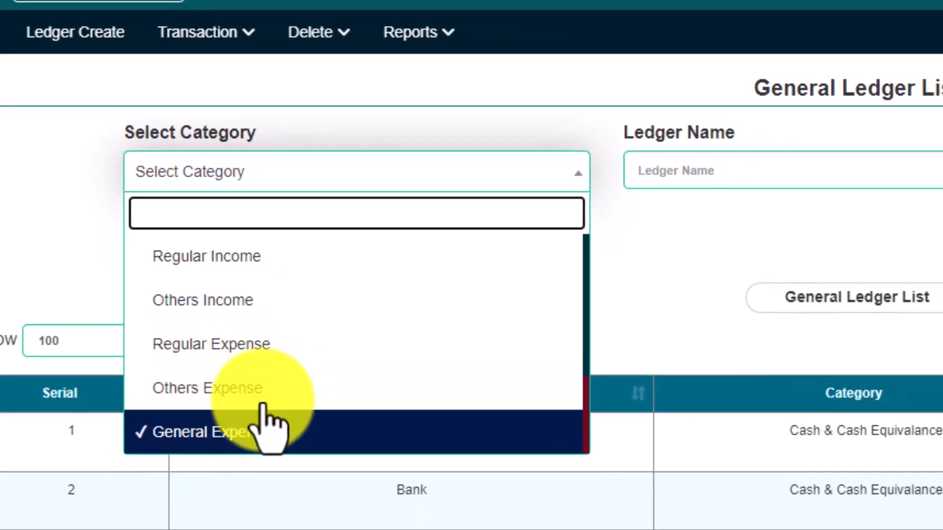
- Create and save a ledger named "চা" in the Regular Expense category
{"action": "left_click", "coordinate": [213, 348]}
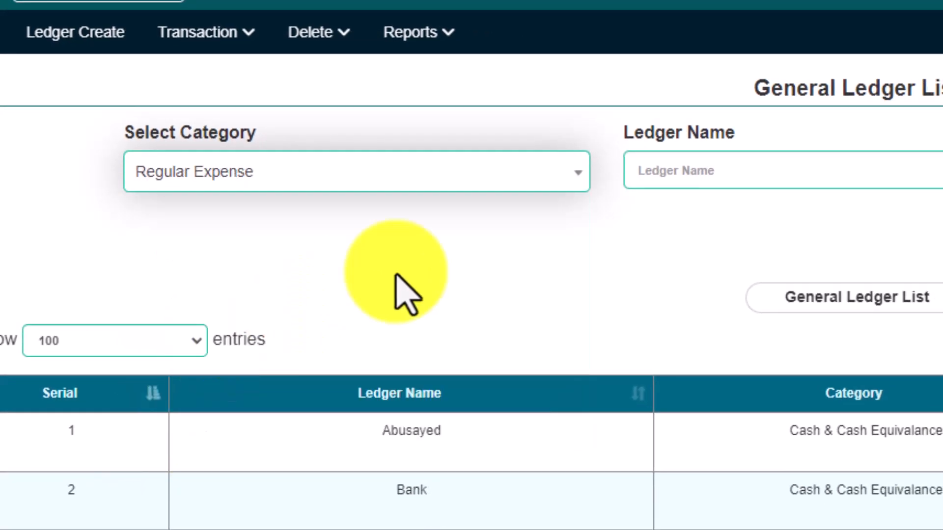
{"action": "left_click", "coordinate": [663, 172]}
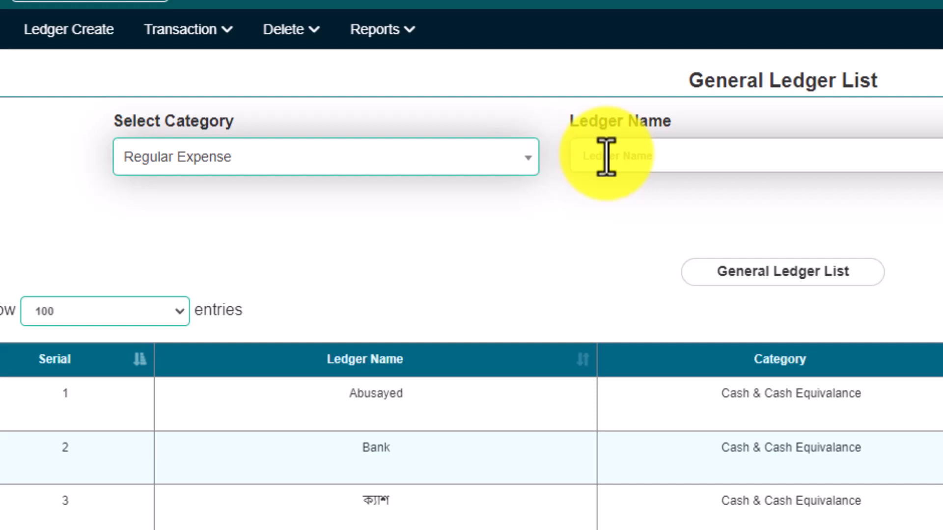
{"action": "type", "text": "চা"}
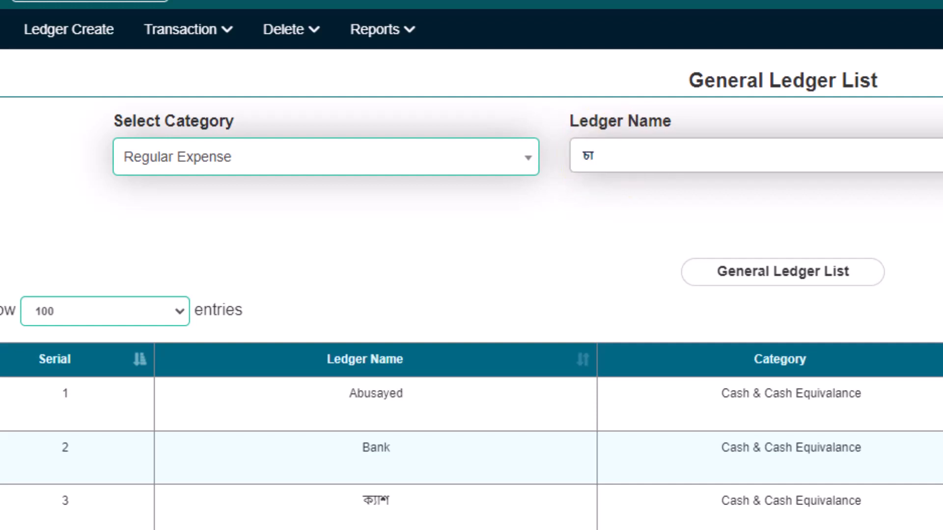
{"action": "left_click", "coordinate": [592, 155]}
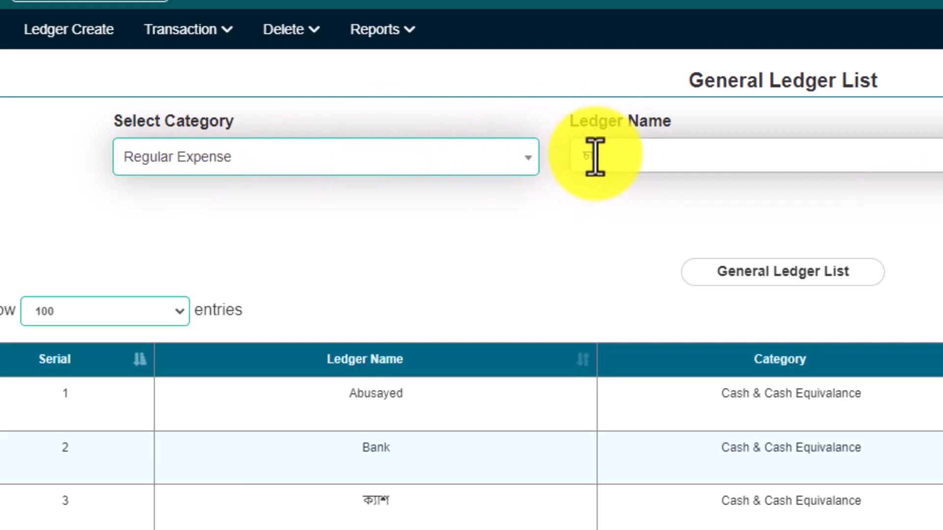
{"action": "left_click", "coordinate": [839, 125]}
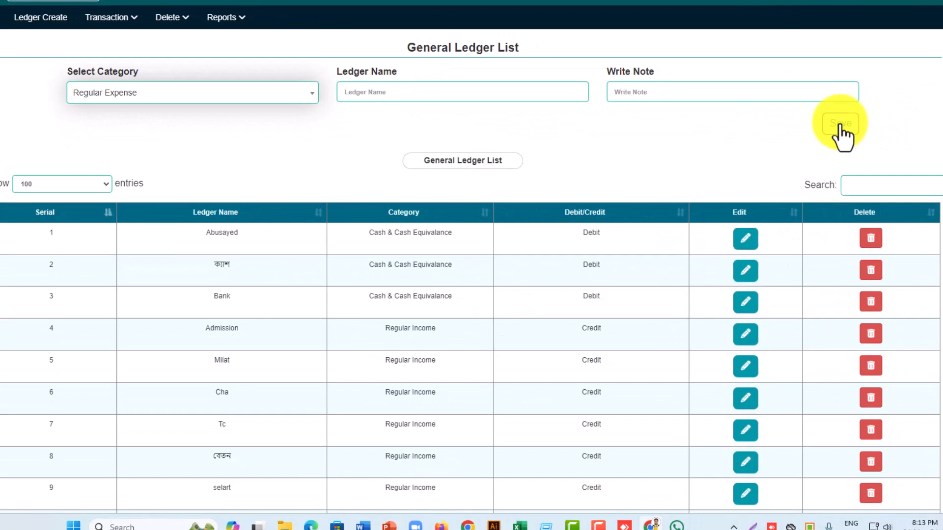
- Create and save a ledger in the Others Income category, entering the teacher's name as the ledger name
{"action": "left_click", "coordinate": [158, 96]}
{"action": "left_click", "coordinate": [157, 100]}
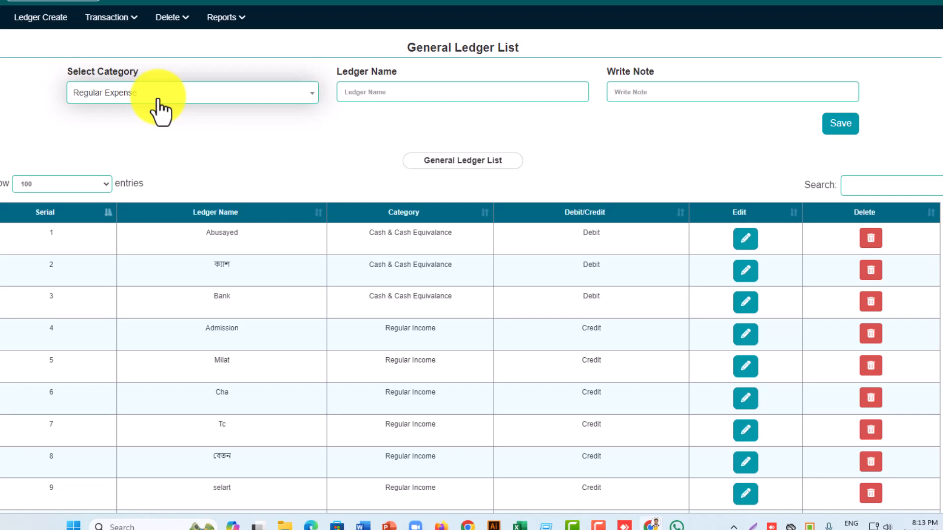
{"action": "left_click", "coordinate": [157, 94]}
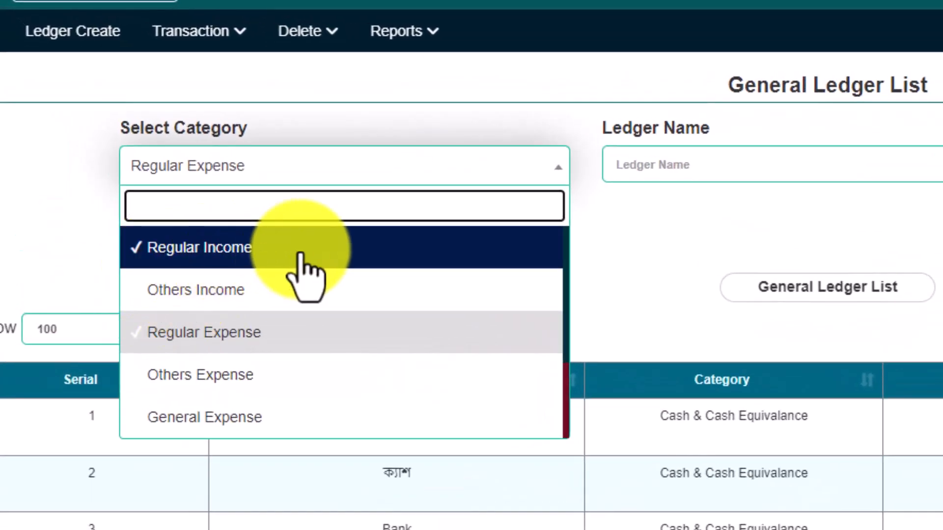
{"action": "left_click", "coordinate": [177, 293]}
{"action": "left_click", "coordinate": [670, 173]}
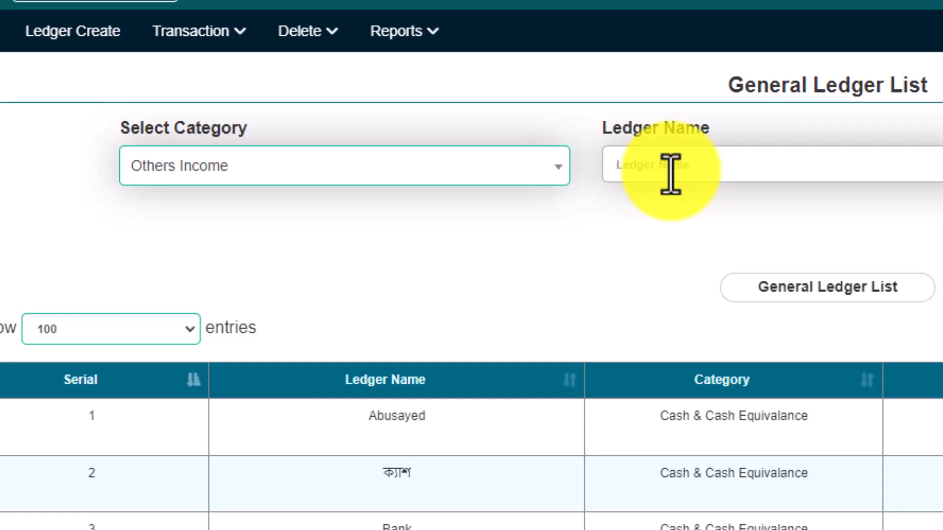
{"action": "type", "text": "ম"}
{"action": "key", "text": "BackSpace"}
{"action": "type", "text": "বেলাল সব"}
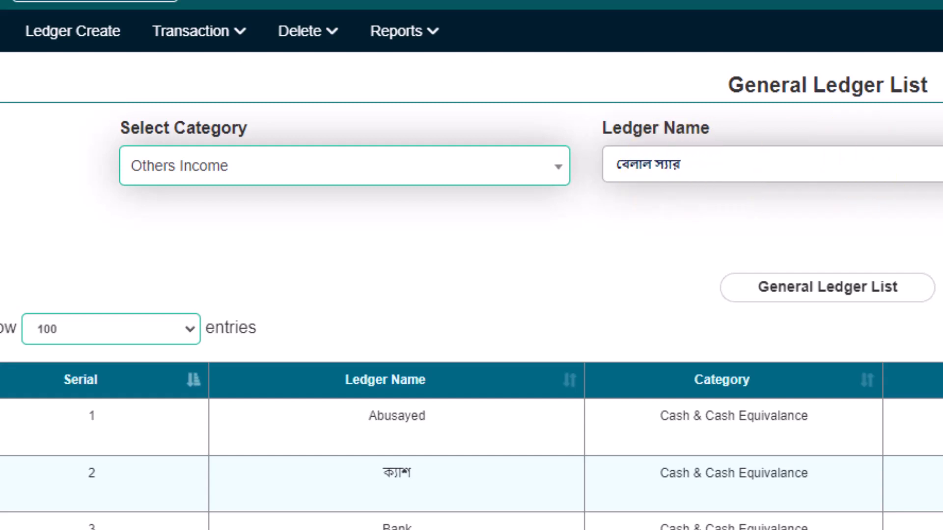
{"action": "left_click", "coordinate": [339, 166]}
- Create and save another Others Income ledger named "ফেন বিক্র"
{"action": "left_click", "coordinate": [672, 160]}
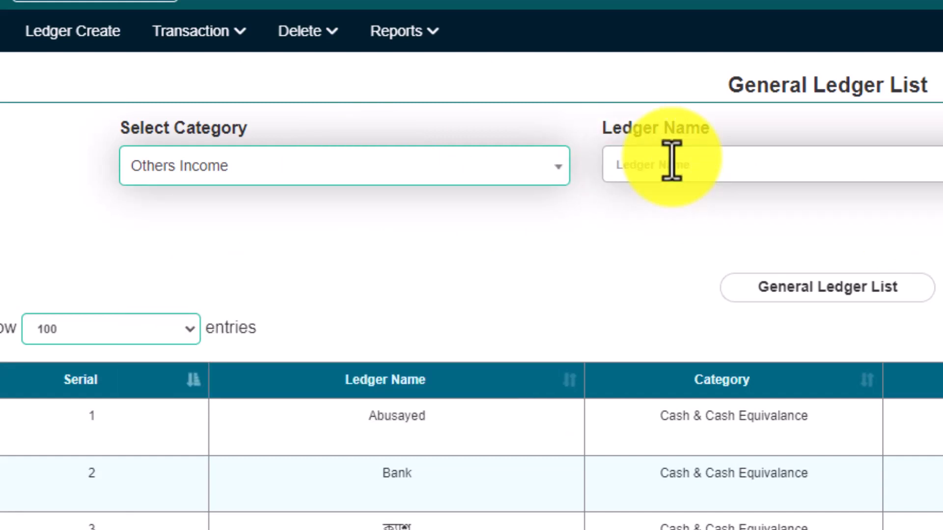
{"action": "type", "text": "অ"}
{"action": "key", "text": "BackSpace"}
{"action": "type", "text": "ফেন"}
{"action": "type", "text": " ক্র"}
{"action": "key", "text": "BackSpace"}
{"action": "key", "text": "BackSpace"}
{"action": "key", "text": "BackSpace"}
{"action": "type", "text": "বিক্র"}
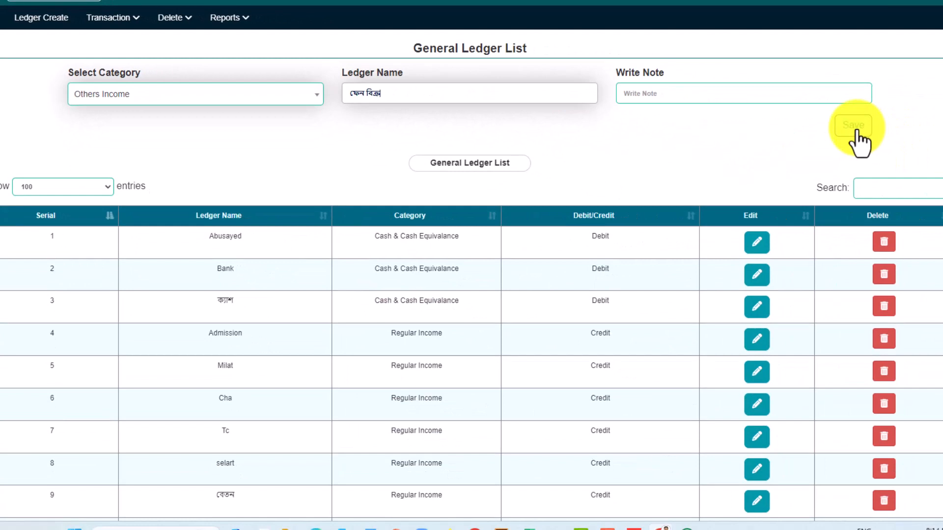
{"action": "left_click", "coordinate": [856, 129]}
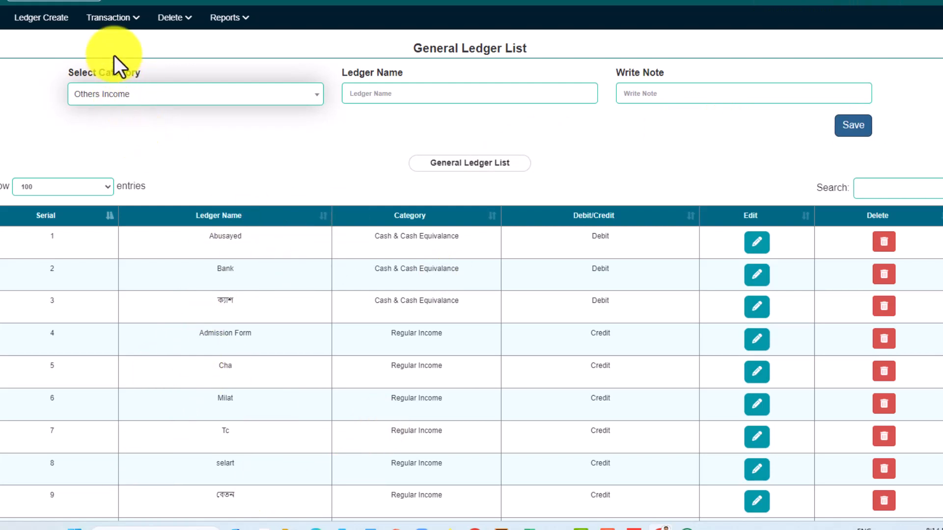
- Review the transaction types and the full list of ledger categories without changing the category selection
{"action": "left_click", "coordinate": [112, 25]}
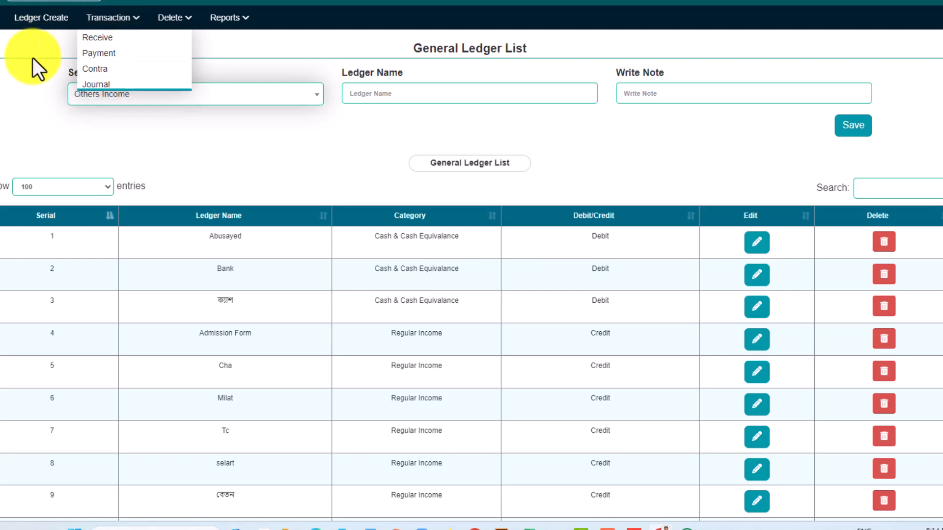
{"action": "left_click", "coordinate": [101, 98]}
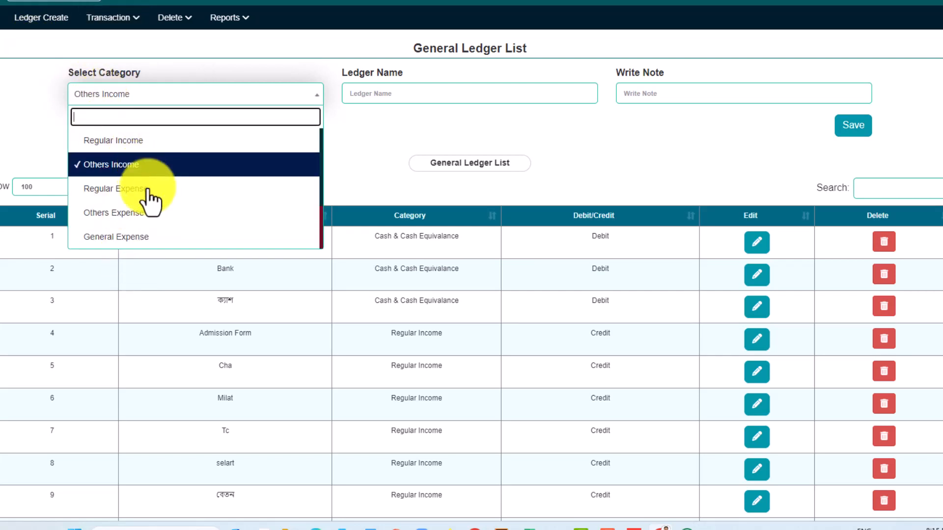
{"action": "scroll", "coordinate": [158, 232], "scroll_direction": "up", "scroll_amount": 3}
{"action": "scroll", "coordinate": [163, 233], "scroll_direction": "down", "scroll_amount": 3}
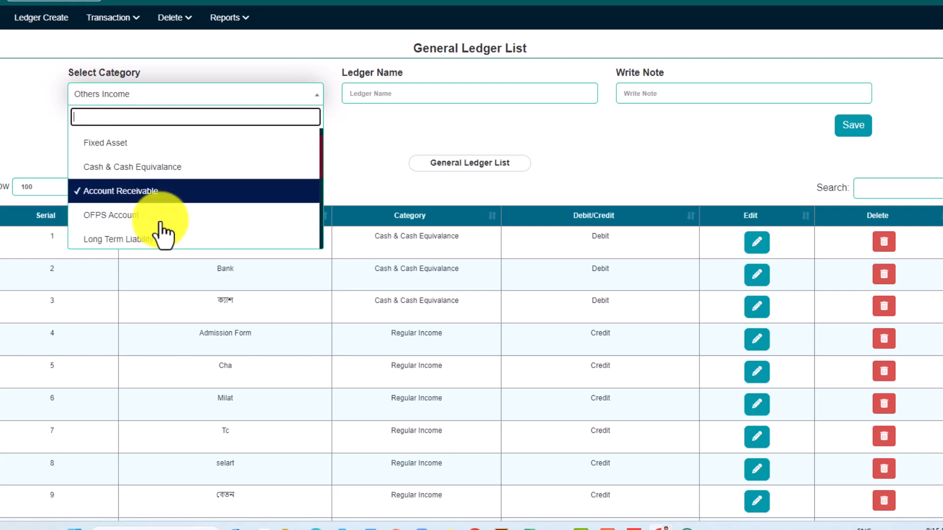
{"action": "scroll", "coordinate": [162, 233], "scroll_direction": "up", "scroll_amount": 3}
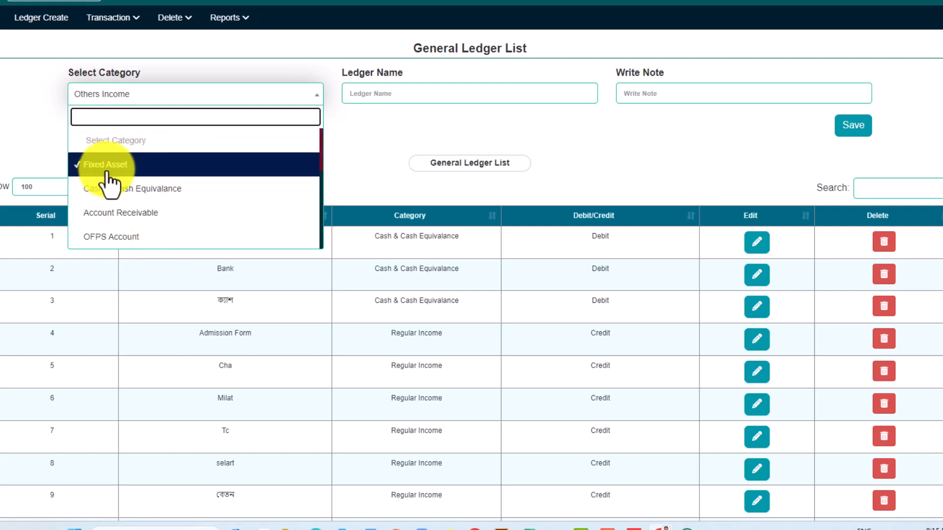
{"action": "scroll", "coordinate": [158, 237], "scroll_direction": "down", "scroll_amount": 2}
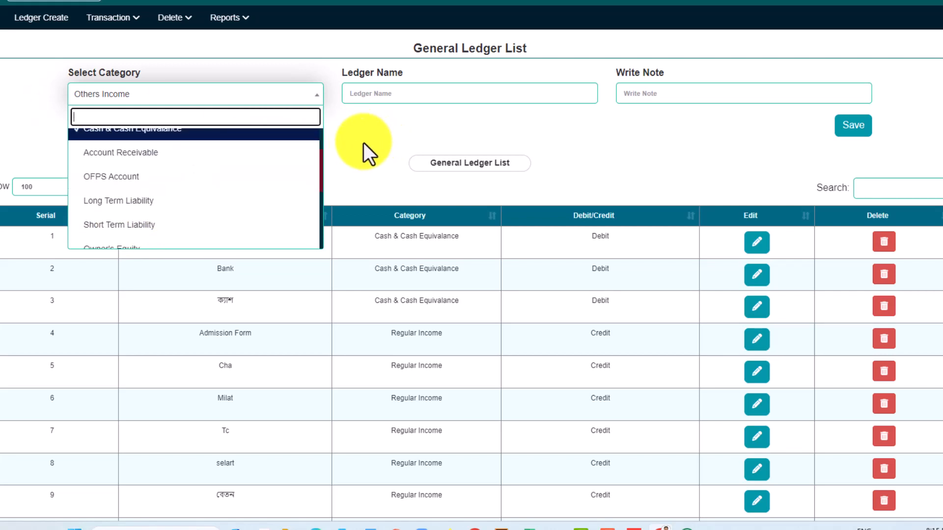
{"action": "scroll", "coordinate": [138, 223], "scroll_direction": "down", "scroll_amount": 5}
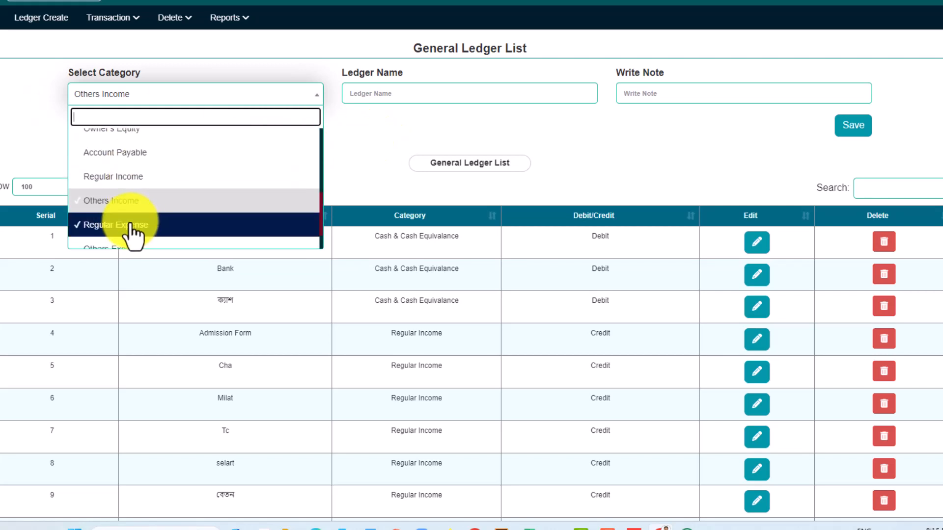
{"action": "left_click", "coordinate": [374, 146]}
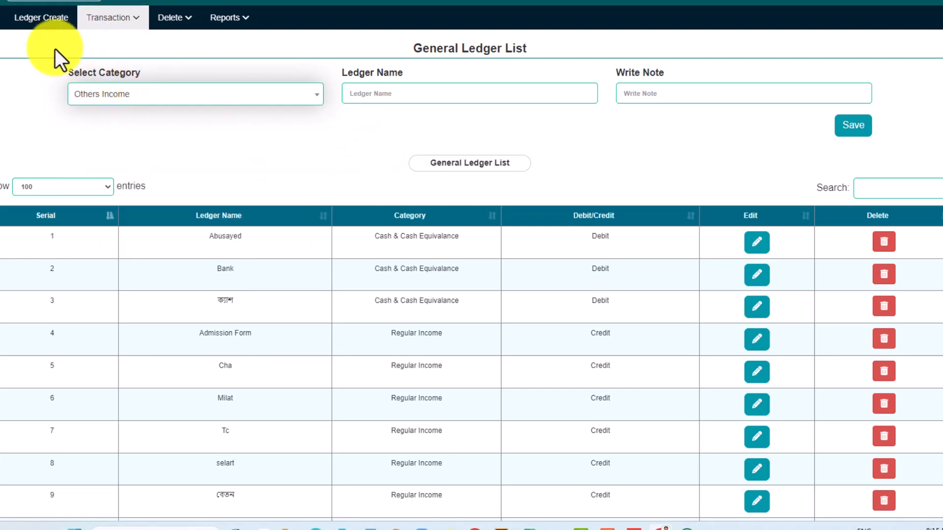
- Open the Payment transaction form and choose the "চা" ledger as what the payment is for
{"action": "left_click", "coordinate": [118, 23]}
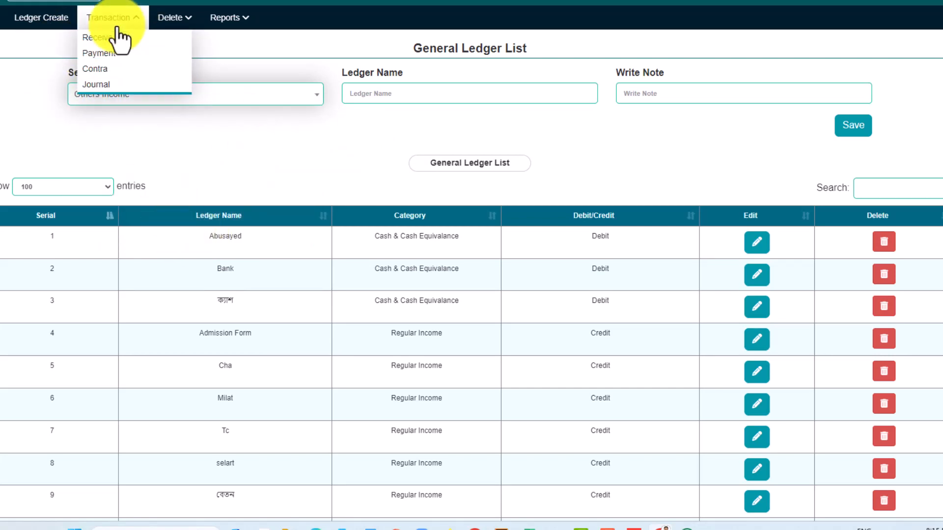
{"action": "left_click", "coordinate": [104, 54]}
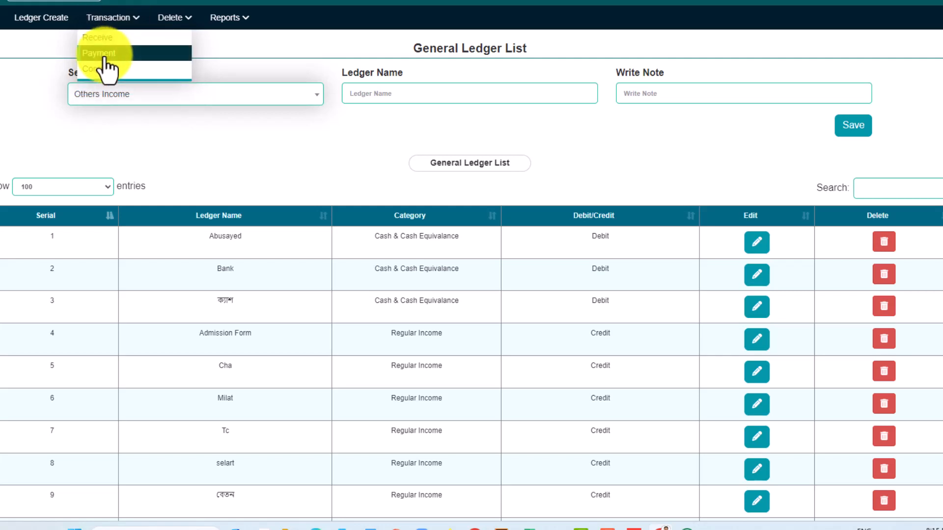
{"action": "left_click", "coordinate": [112, 24]}
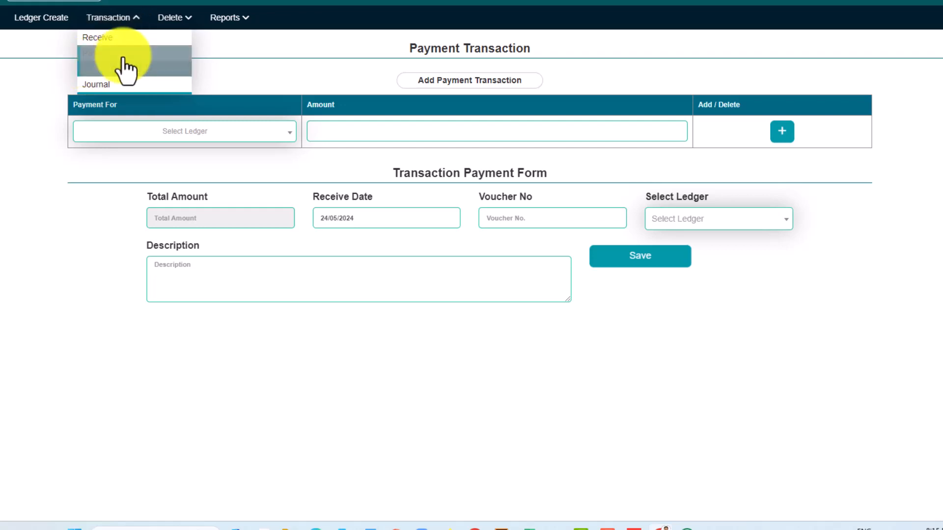
{"action": "left_click", "coordinate": [115, 55]}
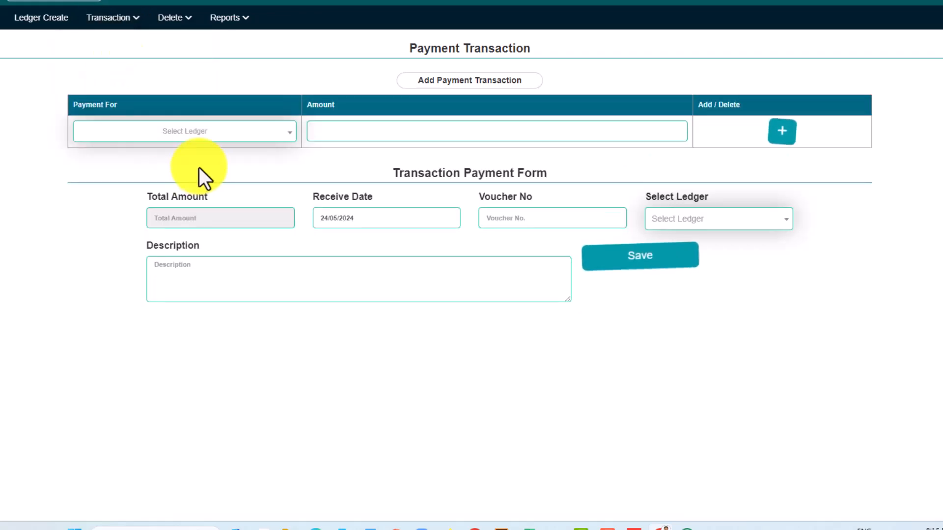
{"action": "left_click", "coordinate": [180, 131]}
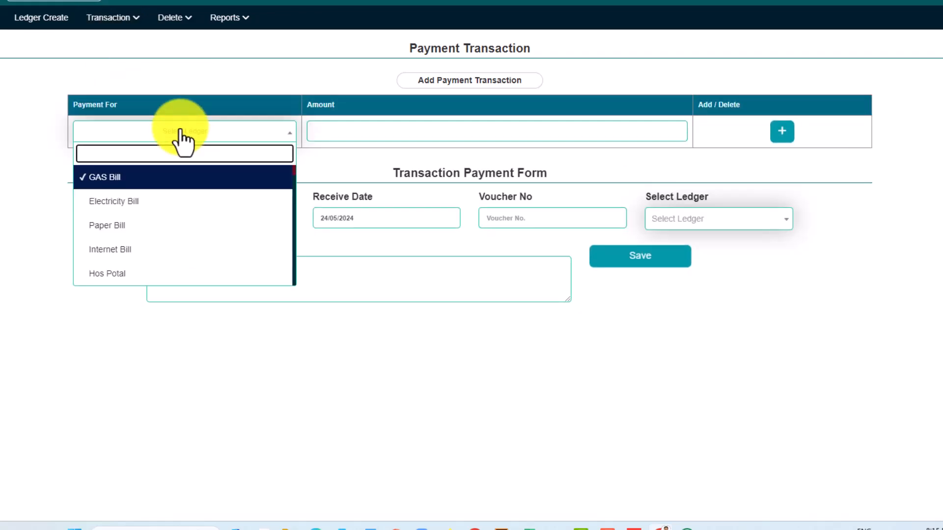
{"action": "type", "text": "চ"}
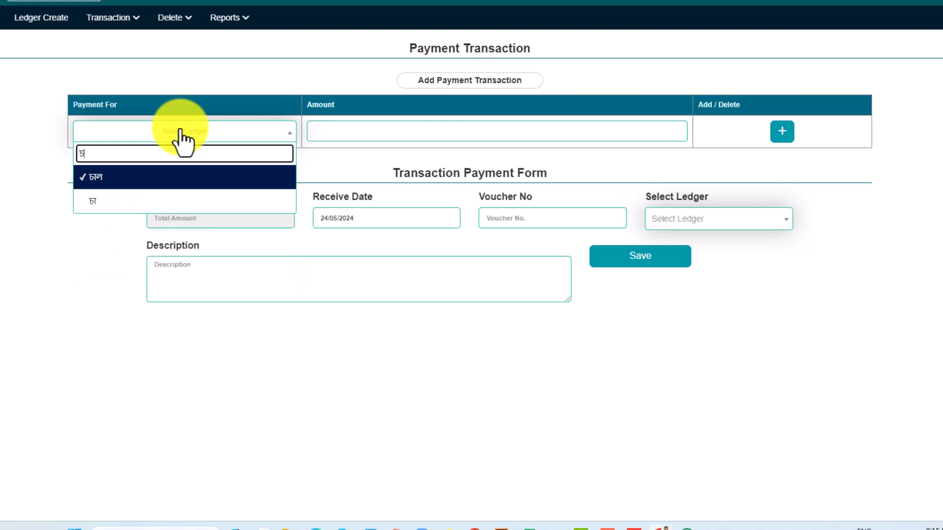
{"action": "left_click", "coordinate": [95, 204]}
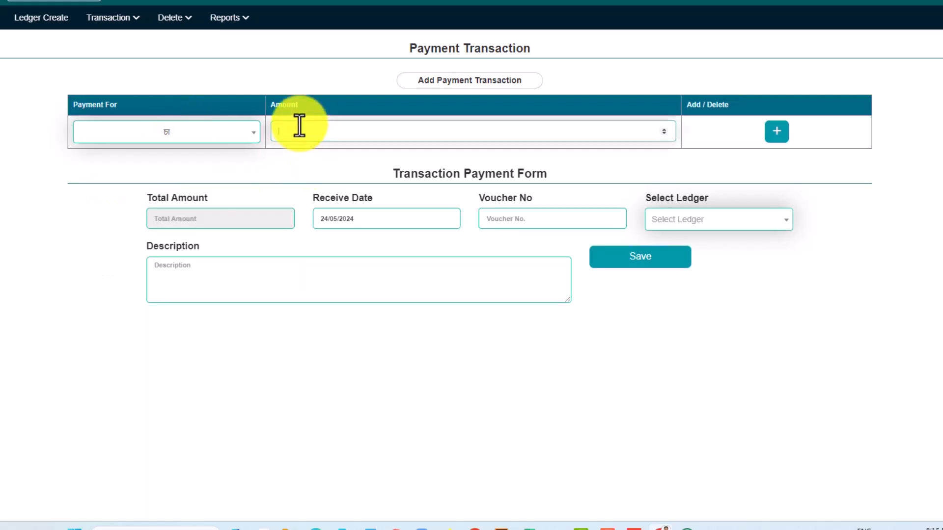
- Set the payment amount for the চা ledger to 150 and enter 123564 as the voucher number
{"action": "type", "text": "150"}
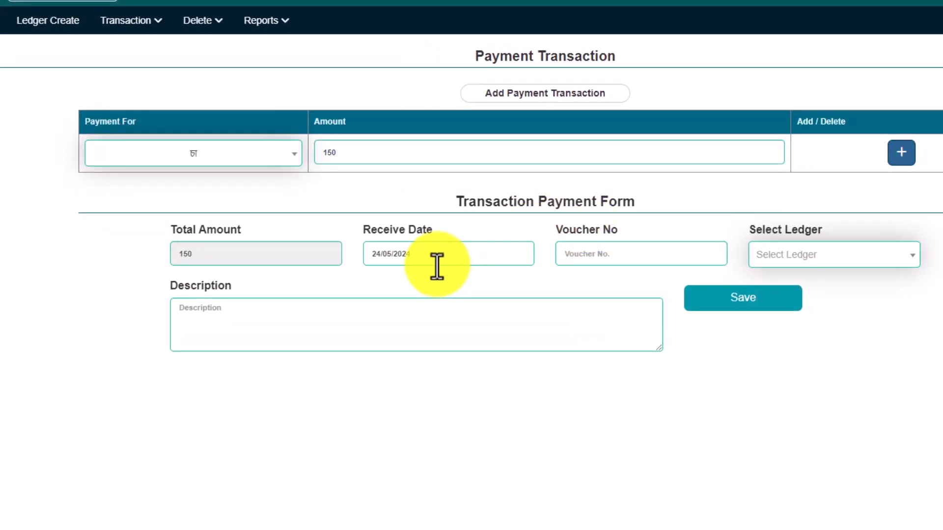
{"action": "left_click", "coordinate": [595, 262]}
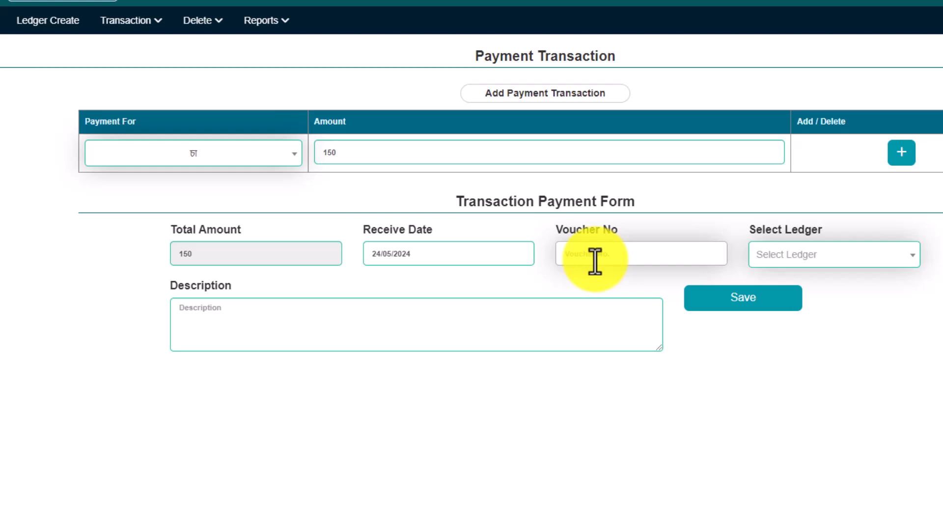
{"action": "left_click", "coordinate": [595, 261]}
{"action": "type", "text": "123564"}
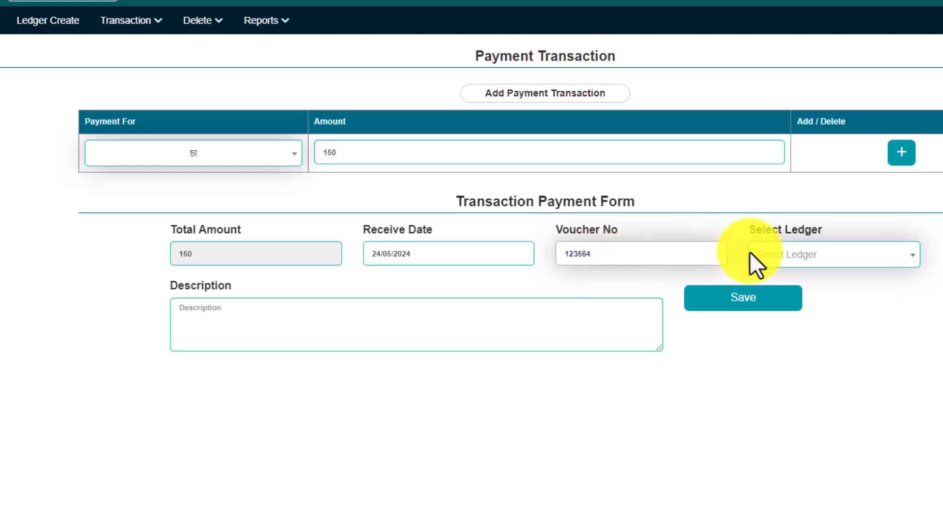
- Choose the ledger named after a person as the paying ledger and save the payment transaction with a blank description
{"action": "left_click", "coordinate": [776, 262]}
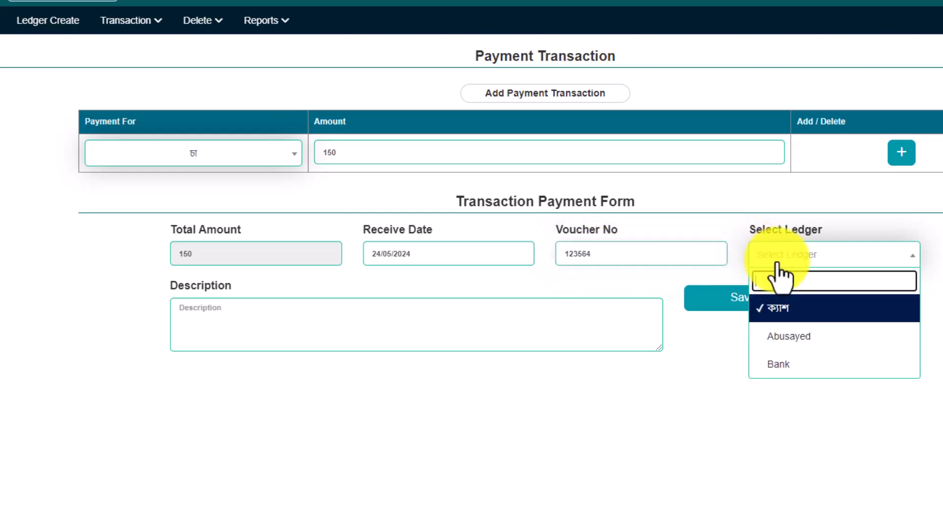
{"action": "left_click", "coordinate": [801, 338]}
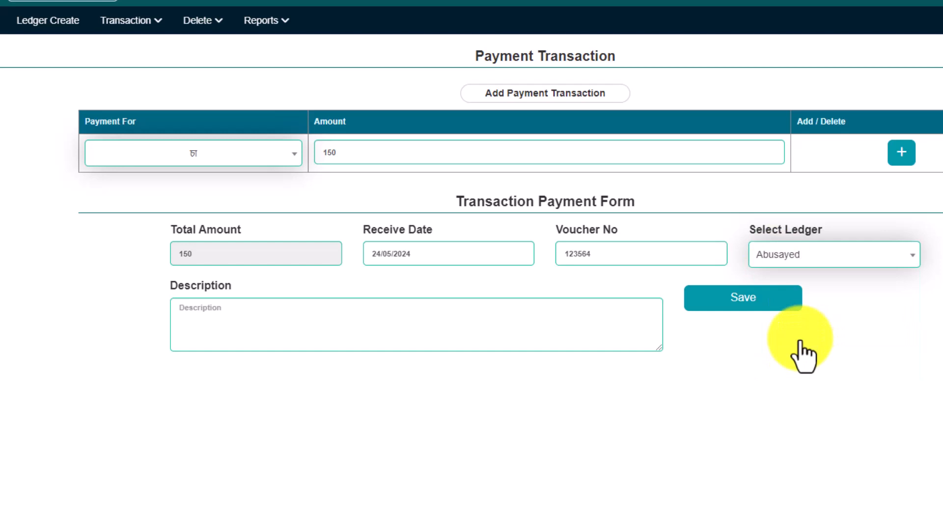
{"action": "left_click", "coordinate": [295, 315]}
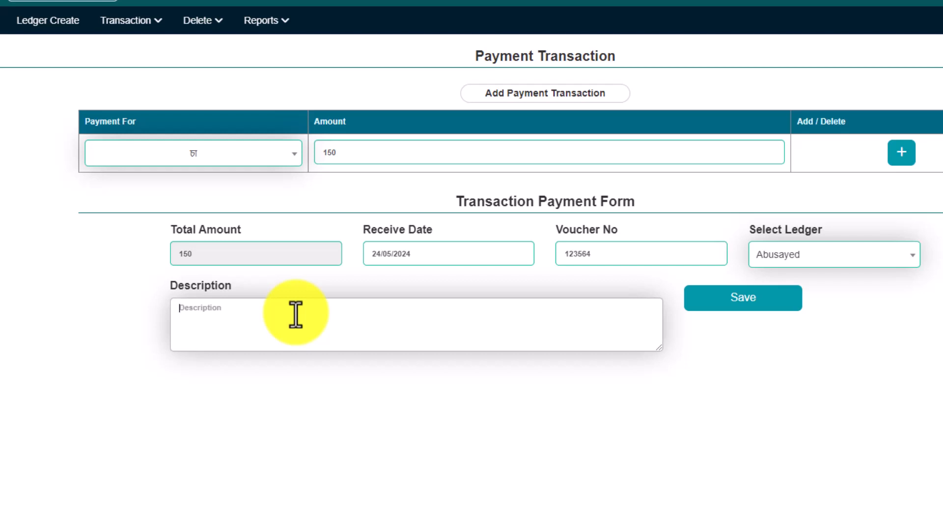
{"action": "type", "text": "বি"}
{"action": "key", "text": "BackSpace"}
{"action": "key", "text": "BackSpace"}
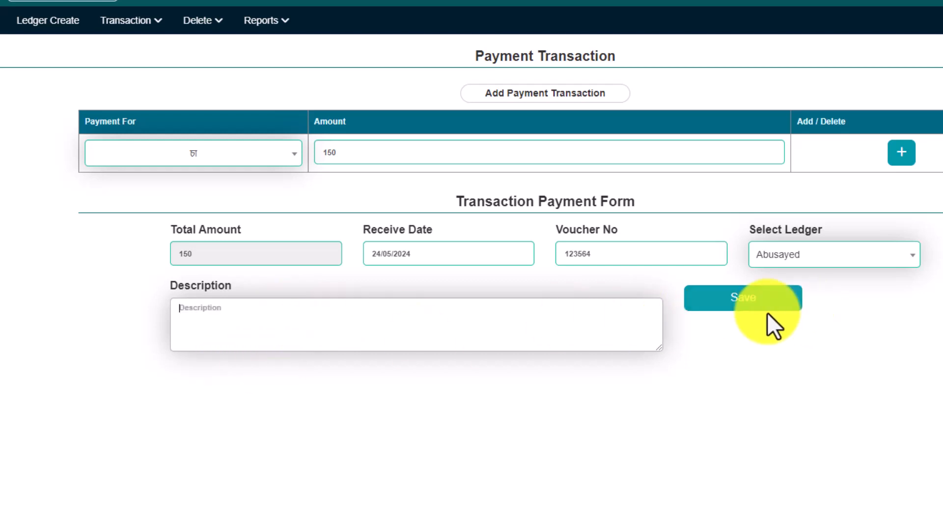
{"action": "left_click", "coordinate": [739, 304]}
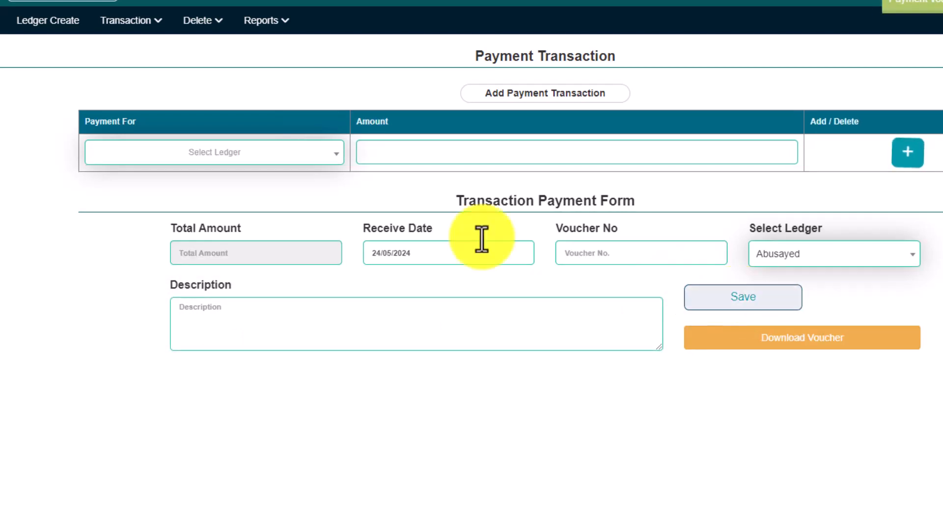
{"action": "left_click", "coordinate": [210, 153]}
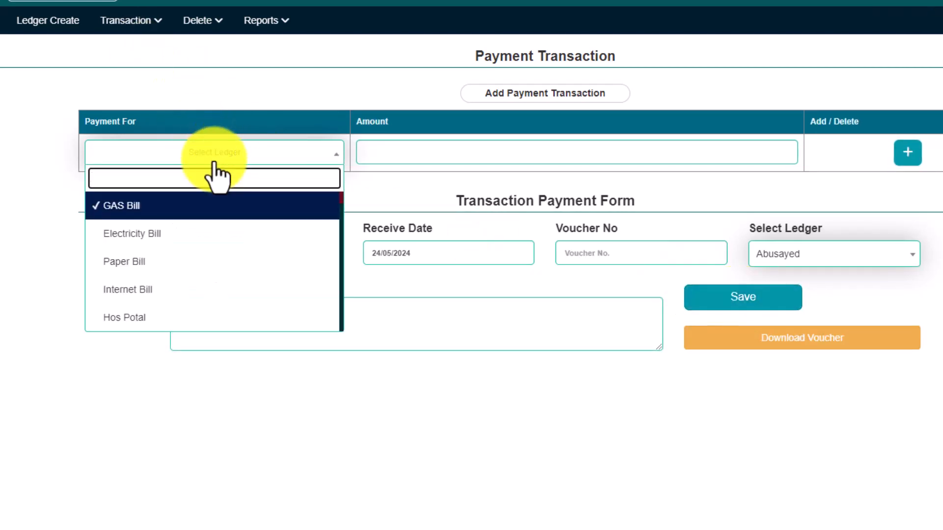
{"action": "left_click", "coordinate": [143, 265]}
{"action": "left_click", "coordinate": [367, 153]}
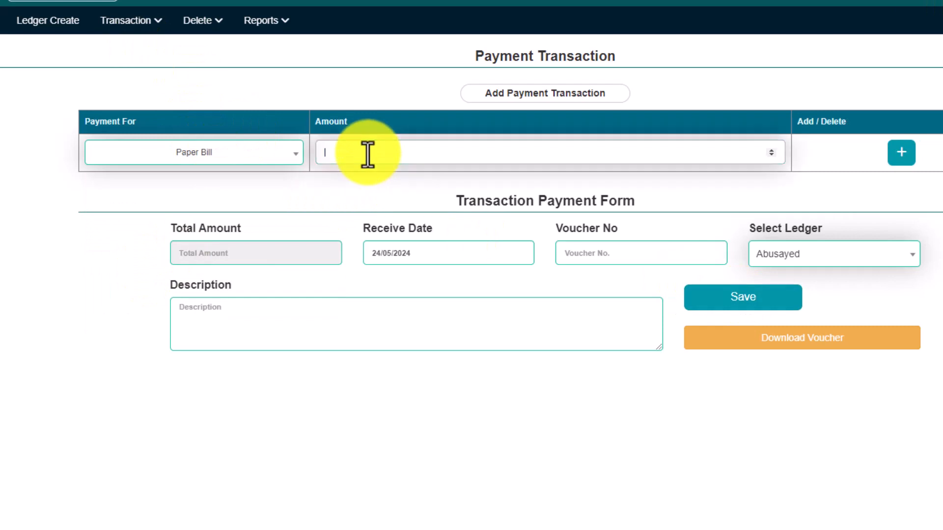
{"action": "left_click", "coordinate": [622, 252]}
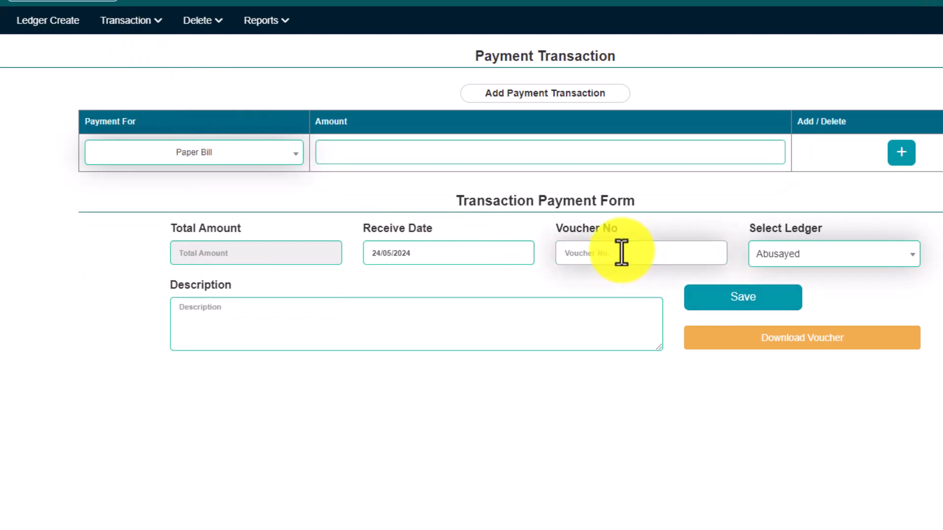
{"action": "left_click", "coordinate": [783, 255]}
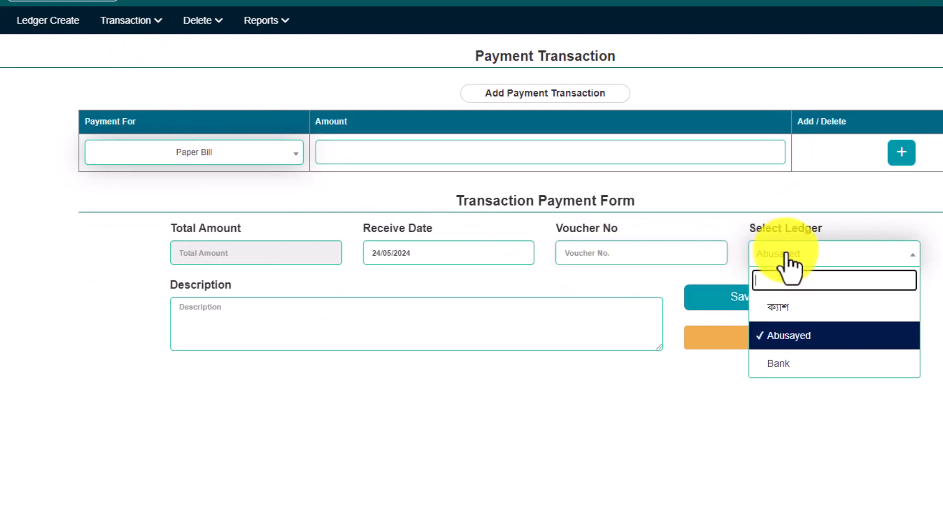
{"action": "left_click", "coordinate": [783, 255]}
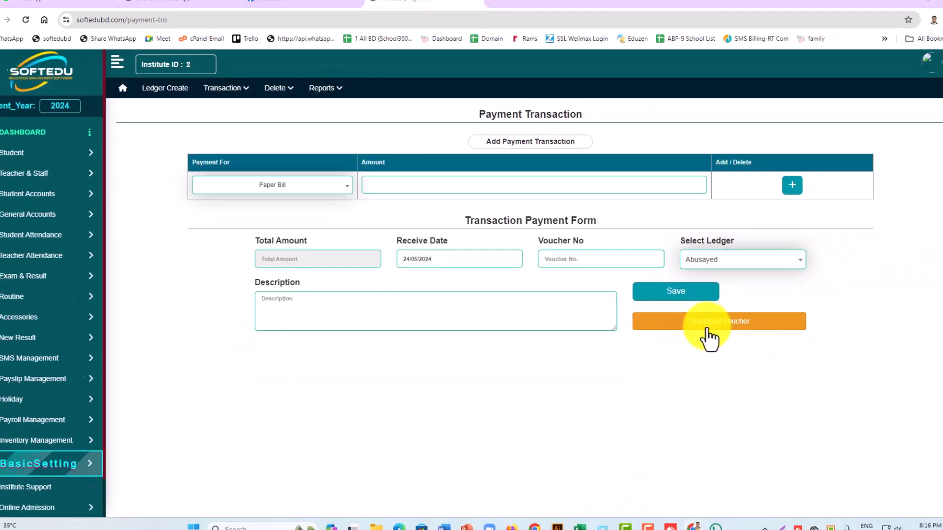
- Download the saved payment's voucher and open it enlarged for reading
{"action": "left_click", "coordinate": [707, 328]}
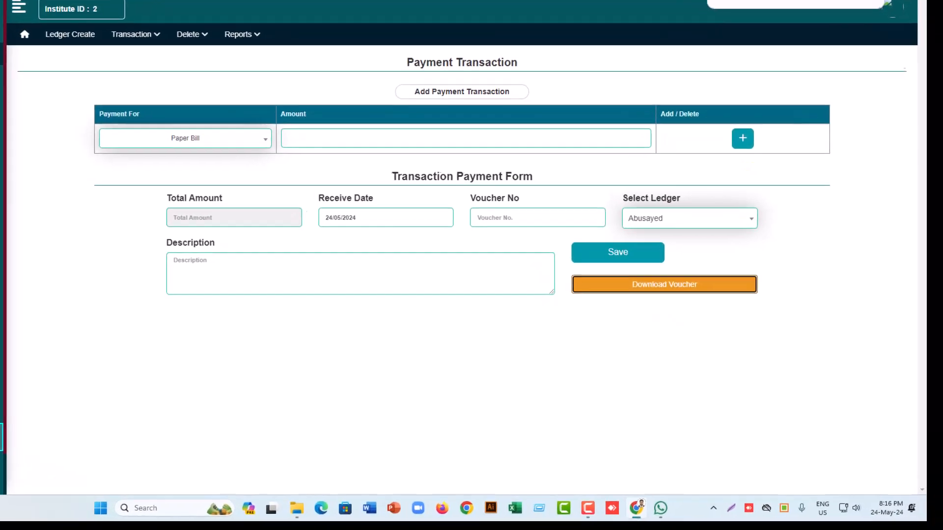
{"action": "left_click", "coordinate": [780, 3]}
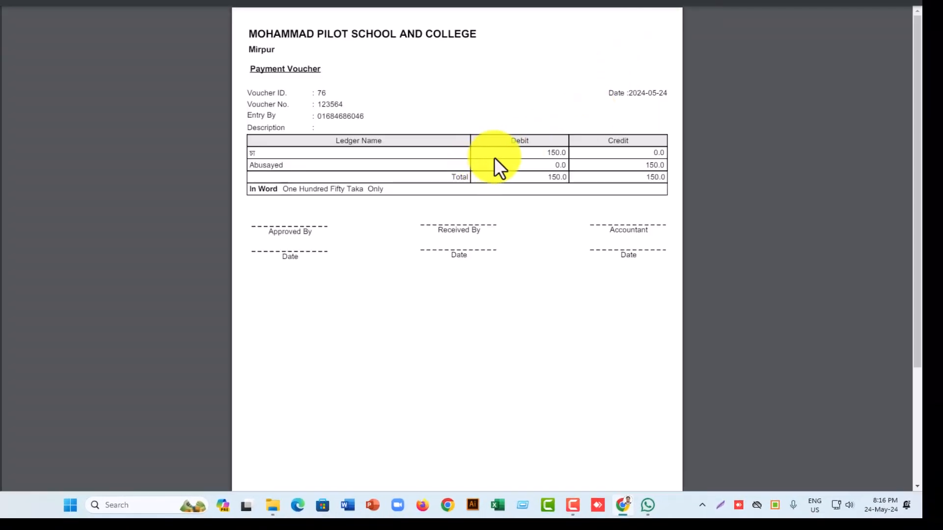
{"action": "scroll", "coordinate": [495, 157], "scroll_direction": "up", "scroll_amount": 2}
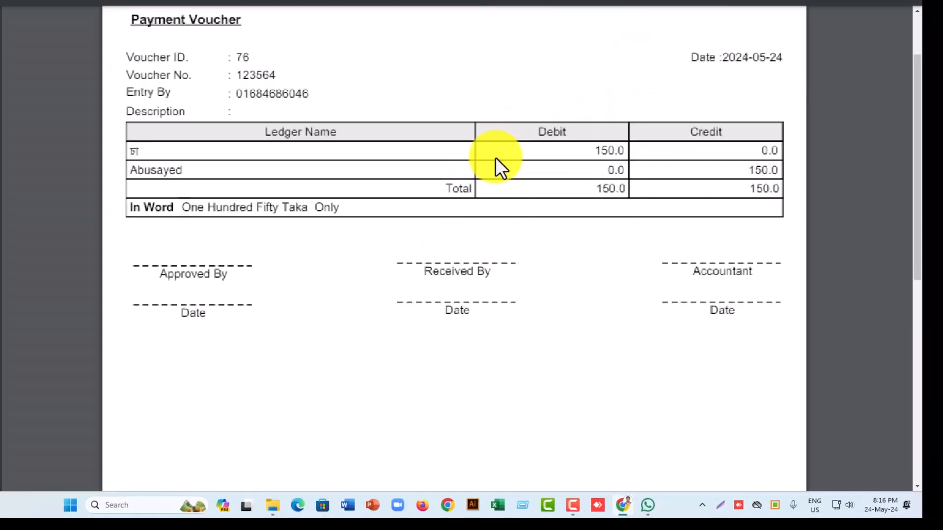
{"action": "scroll", "coordinate": [495, 161], "scroll_direction": "up", "scroll_amount": 2}
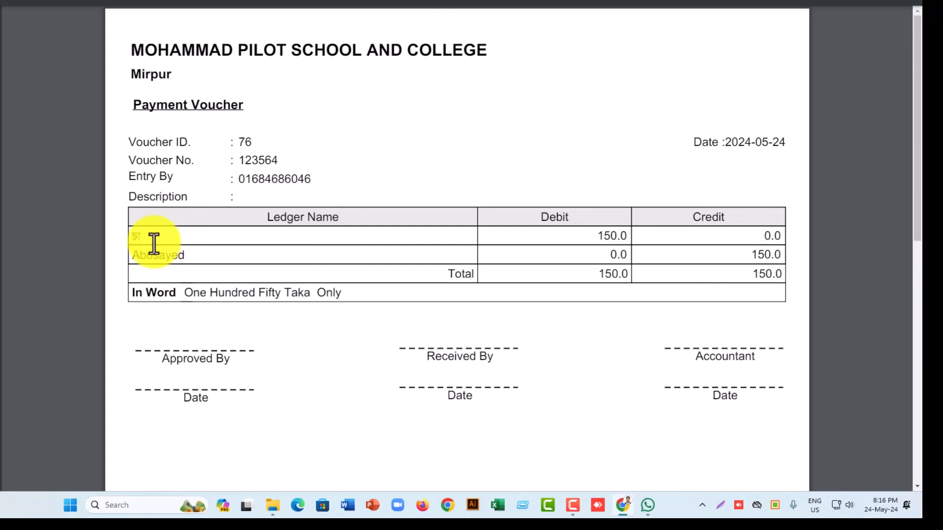
- Review the payment voucher's debit and credit entries, totals and signature lines, and close the voucher
{"action": "left_click_drag", "start_coordinate": [124, 240], "coordinate": [541, 231]}
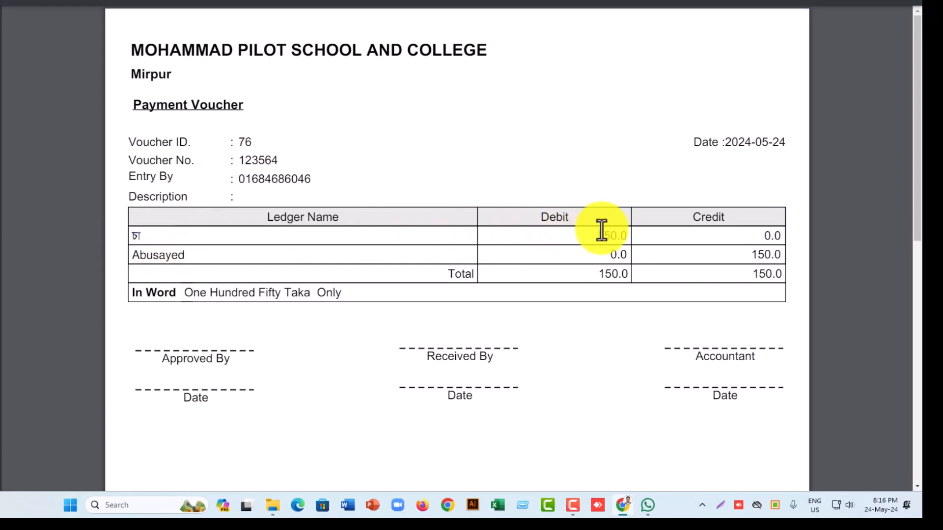
{"action": "left_click_drag", "start_coordinate": [598, 231], "coordinate": [615, 231]}
{"action": "left_click", "coordinate": [130, 258]}
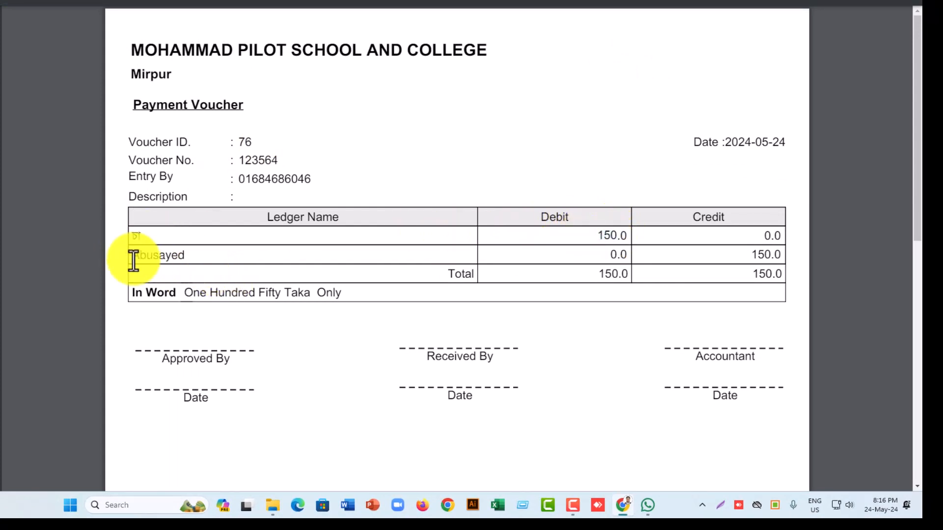
{"action": "left_click_drag", "start_coordinate": [758, 273], "coordinate": [630, 231]}
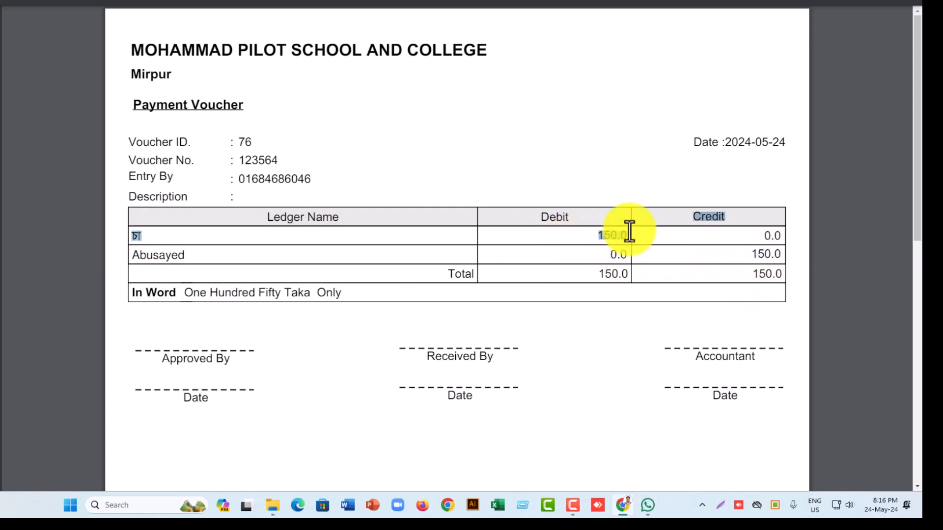
{"action": "left_click", "coordinate": [775, 252]}
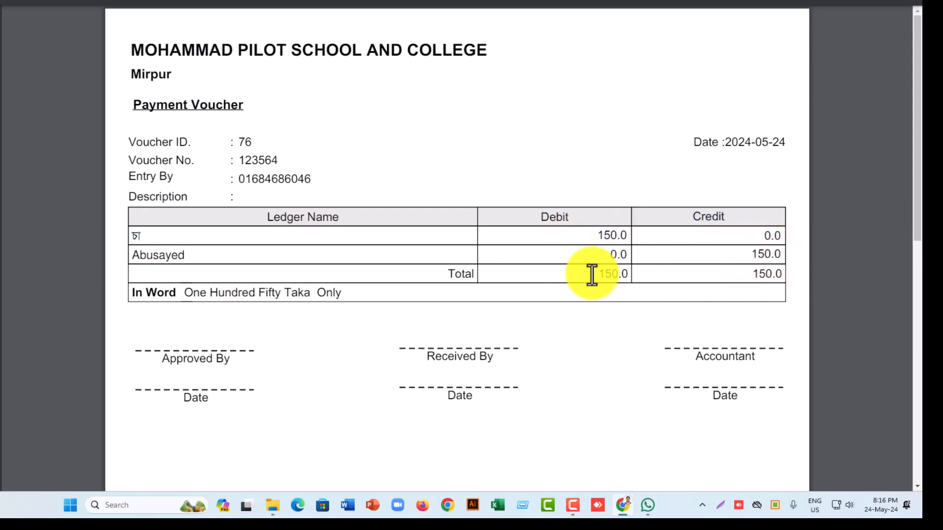
{"action": "left_click_drag", "start_coordinate": [592, 275], "coordinate": [636, 273]}
{"action": "left_click", "coordinate": [760, 271]}
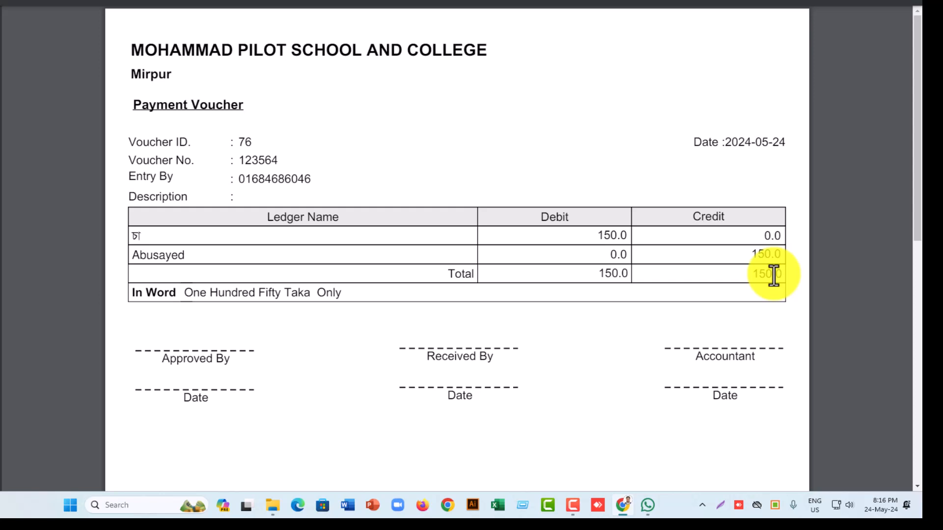
{"action": "left_click_drag", "start_coordinate": [594, 273], "coordinate": [643, 269]}
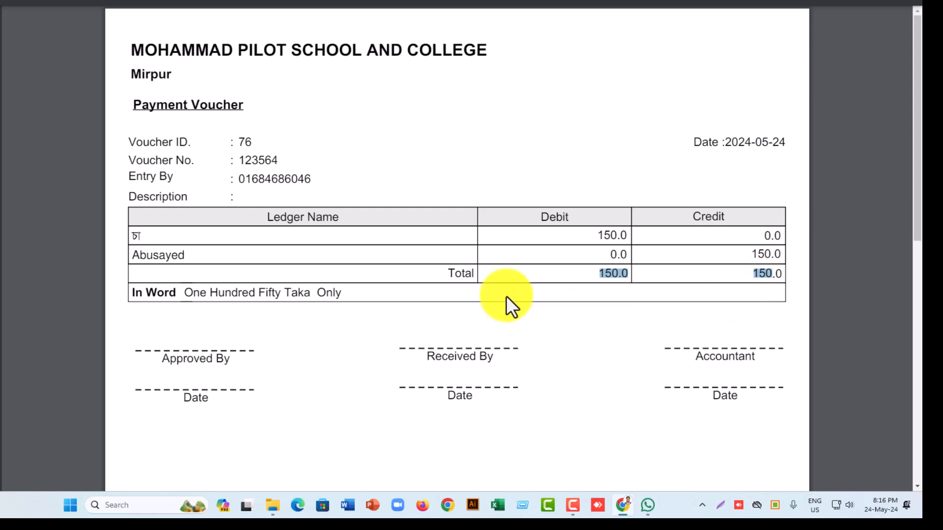
{"action": "left_click", "coordinate": [204, 357]}
{"action": "left_click_drag", "start_coordinate": [200, 397], "coordinate": [532, 387]}
{"action": "left_click", "coordinate": [532, 387]}
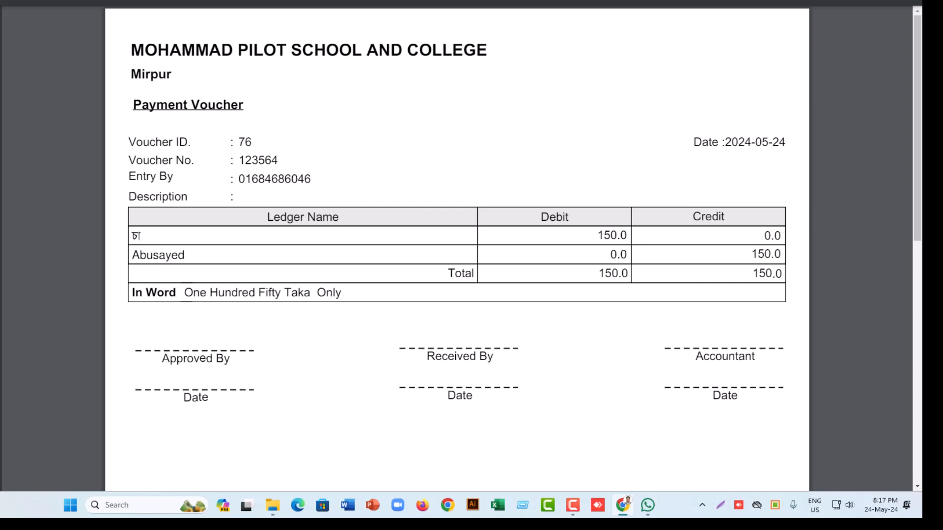
{"action": "key", "text": "ctrl+w"}
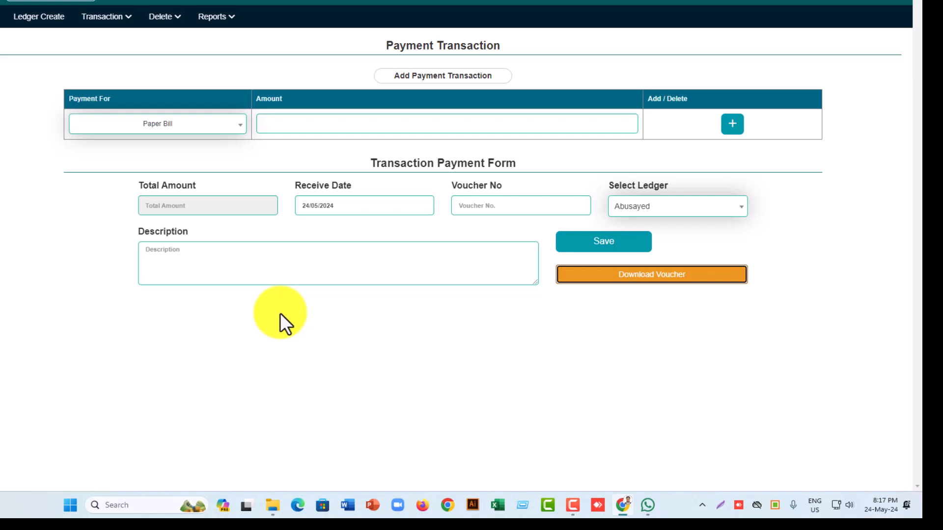
- Open the Receive transaction form and choose the teacher's ledger as what the money is received from
{"action": "left_click", "coordinate": [226, 125]}
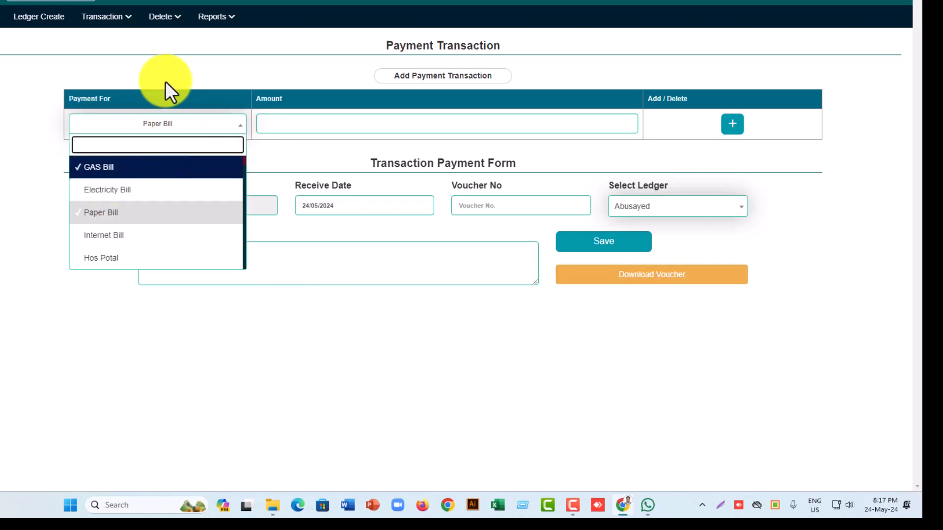
{"action": "left_click", "coordinate": [127, 21]}
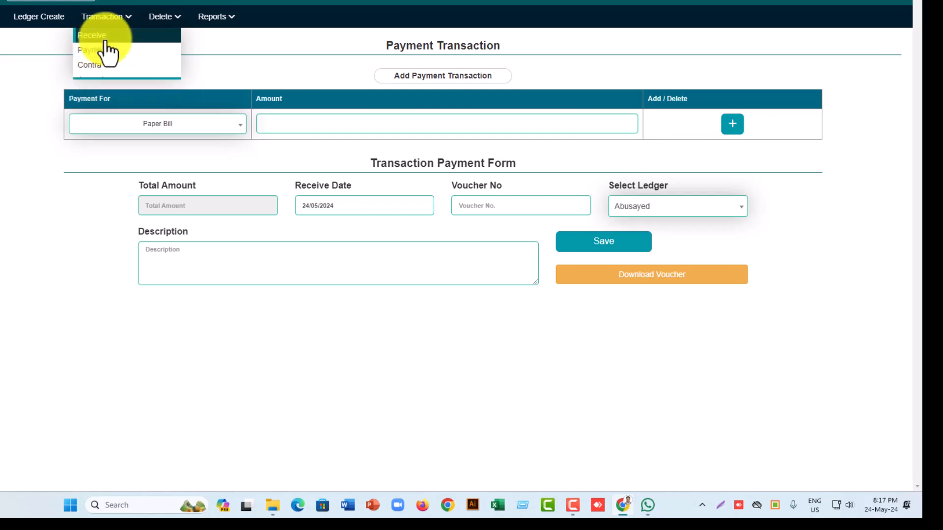
{"action": "left_click", "coordinate": [104, 39]}
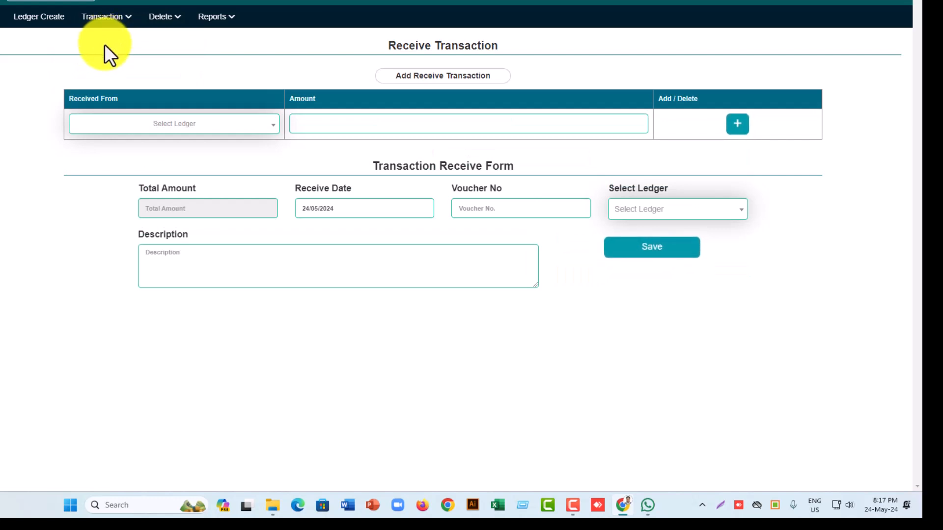
{"action": "left_click", "coordinate": [186, 128]}
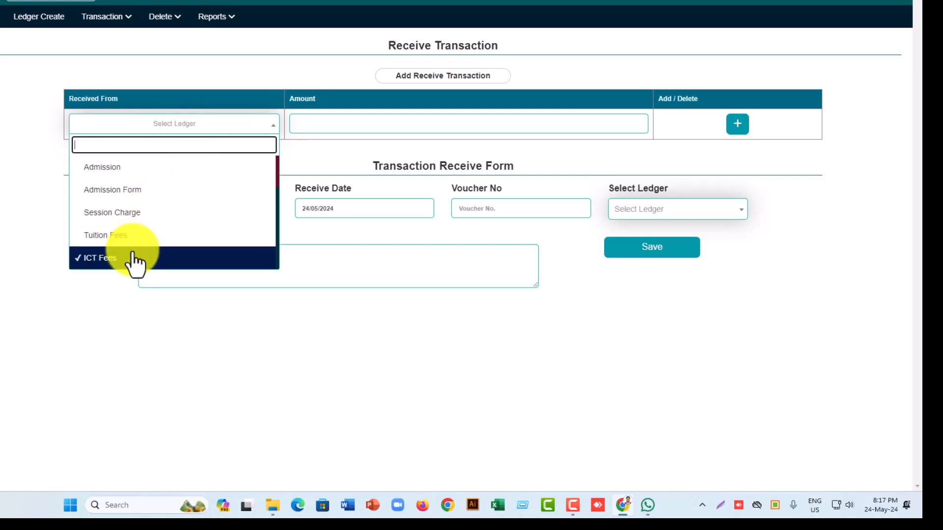
{"action": "scroll", "coordinate": [133, 264], "scroll_direction": "down", "scroll_amount": 1}
{"action": "scroll", "coordinate": [134, 264], "scroll_direction": "down", "scroll_amount": 2}
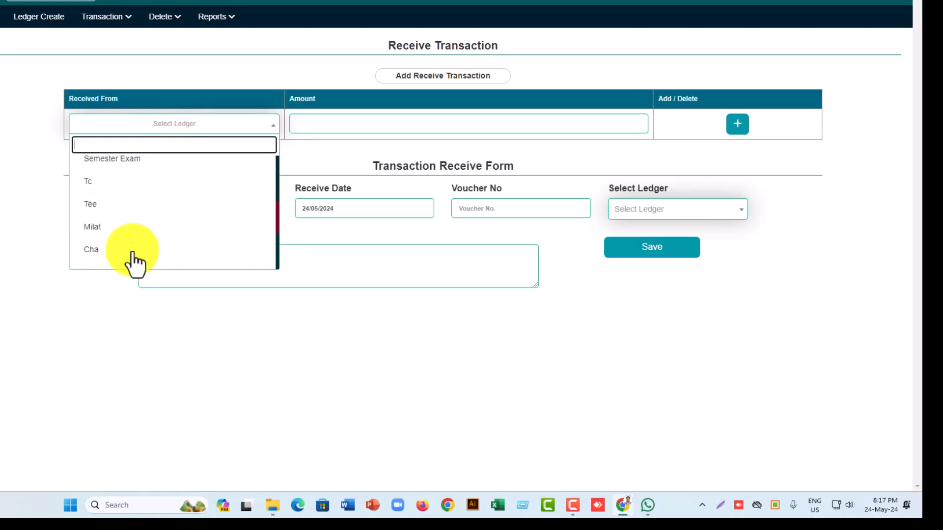
{"action": "scroll", "coordinate": [132, 264], "scroll_direction": "up", "scroll_amount": 2}
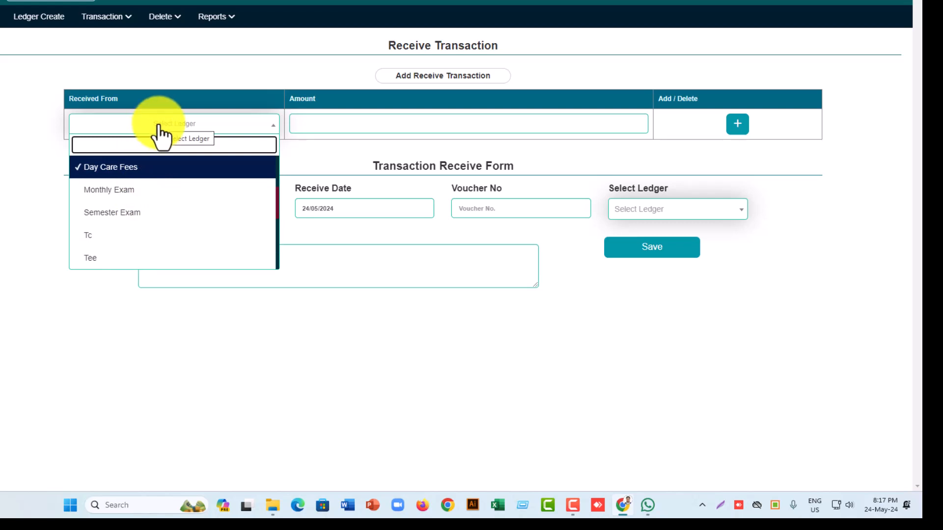
{"action": "type", "text": "বে"}
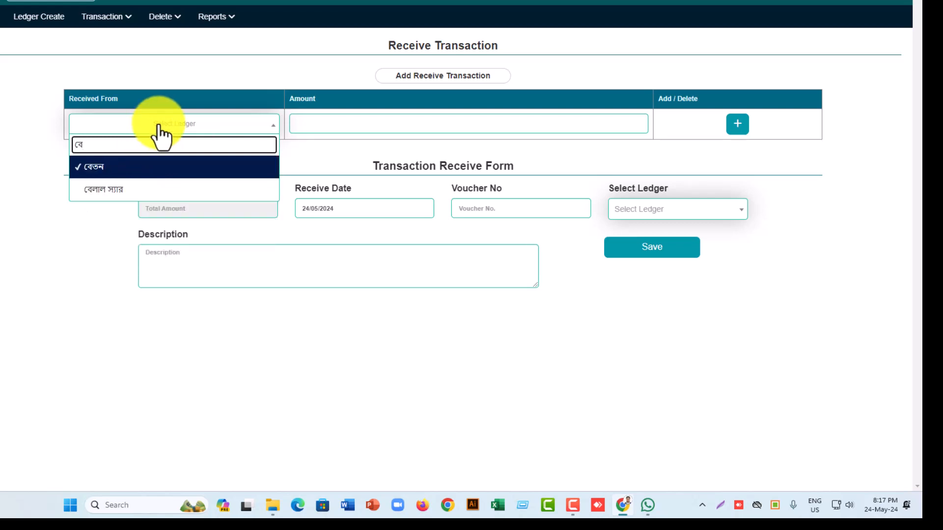
{"action": "left_click", "coordinate": [130, 189]}
- Set the received amount to 10000, leave the voucher number blank, and choose the ledger named after a person as the receiving ledger
{"action": "left_click", "coordinate": [306, 123]}
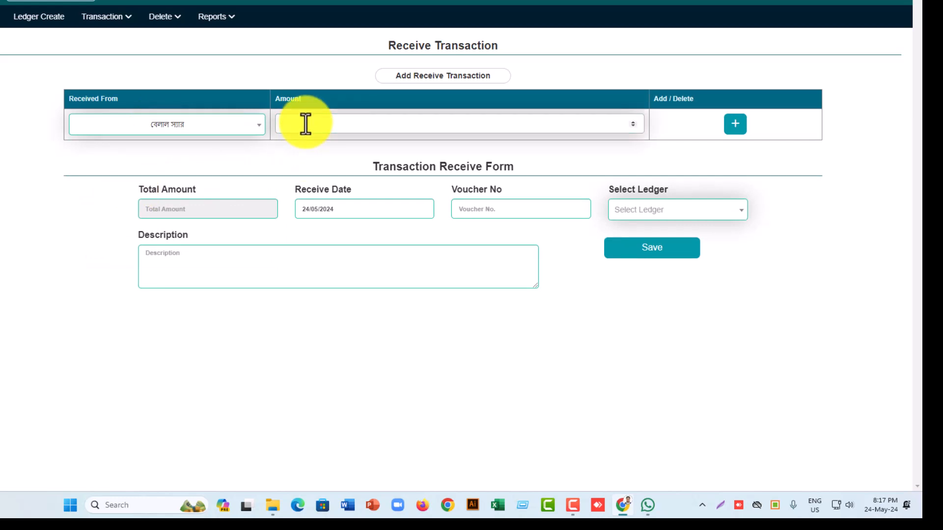
{"action": "type", "text": "10000"}
{"action": "left_click", "coordinate": [503, 212]}
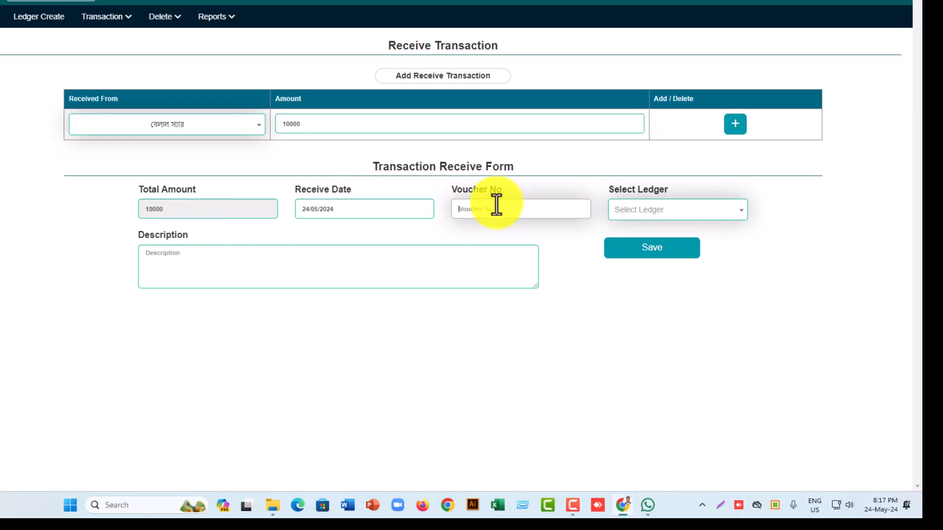
{"action": "left_click", "coordinate": [637, 211]}
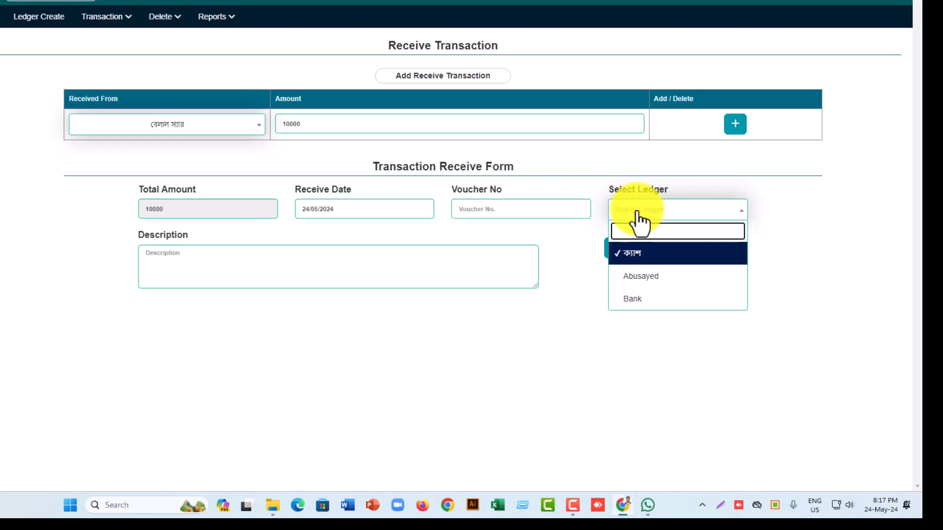
{"action": "left_click", "coordinate": [643, 276]}
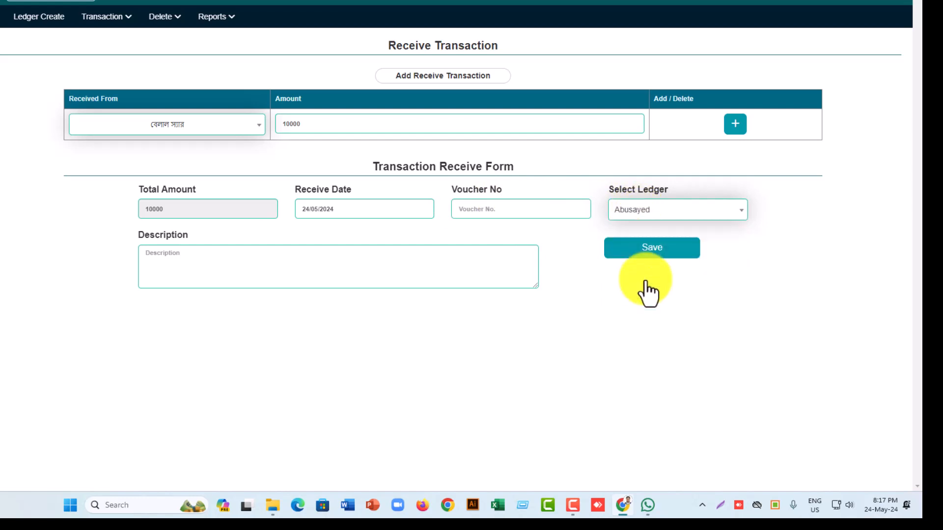
- Keep the person-named receiving ledger and save the receive transaction with a blank description
{"action": "left_click", "coordinate": [655, 211]}
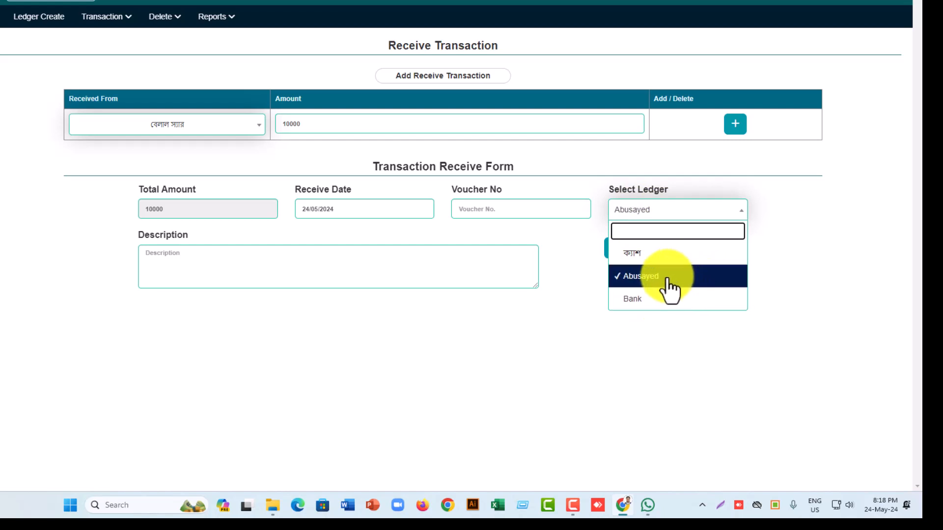
{"action": "left_click", "coordinate": [292, 268]}
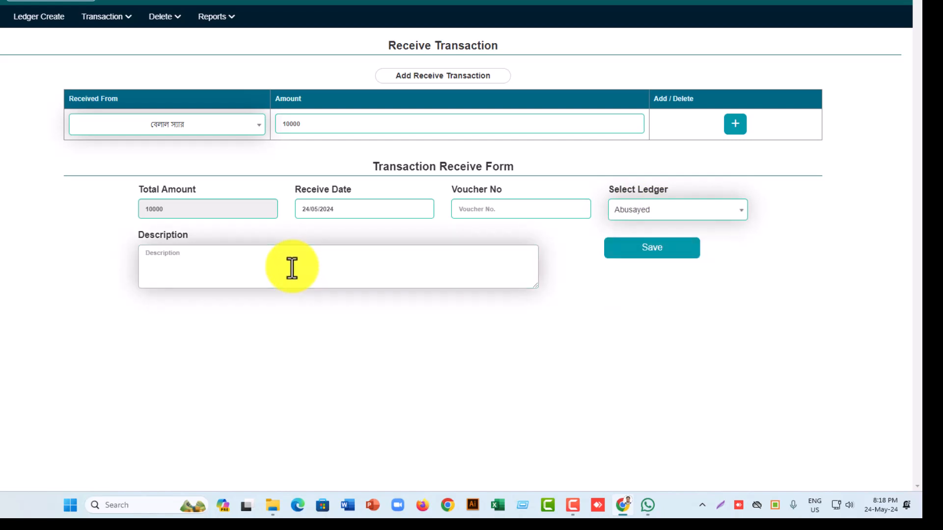
{"action": "type", "text": "o d"}
{"action": "key", "text": "BackSpace"}
{"action": "key", "text": "BackSpace"}
{"action": "key", "text": "BackSpace"}
{"action": "left_click", "coordinate": [664, 265]}
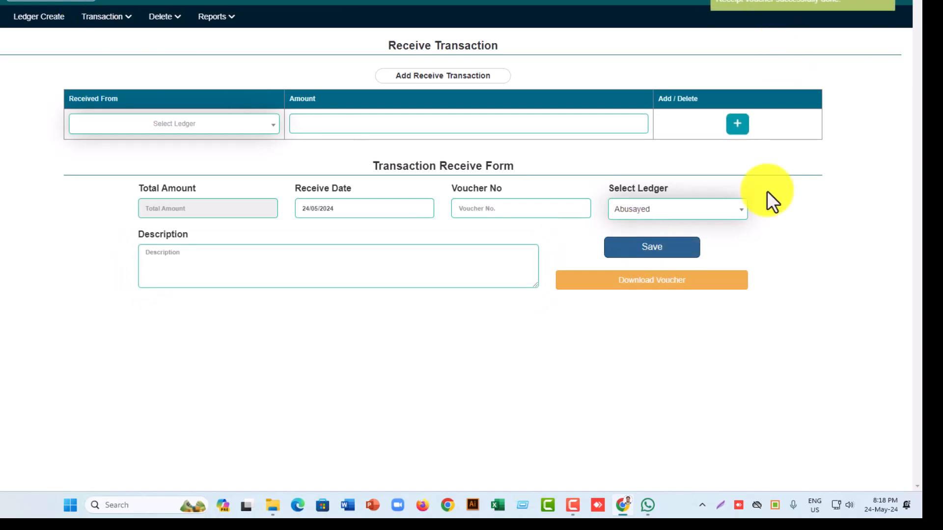
- Download the saved receipt's voucher, review its date and debit and credit entries, and close it
{"action": "left_click", "coordinate": [650, 290]}
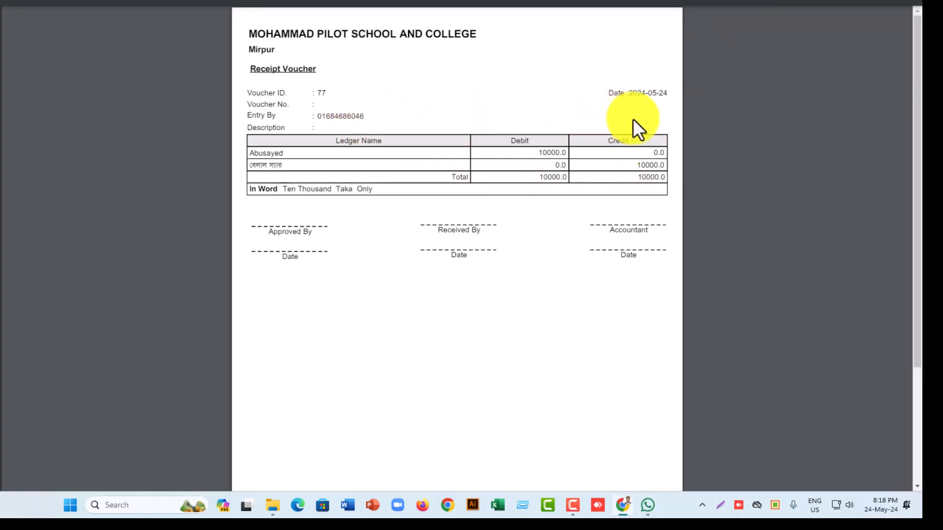
{"action": "left_click_drag", "start_coordinate": [641, 95], "coordinate": [626, 96]}
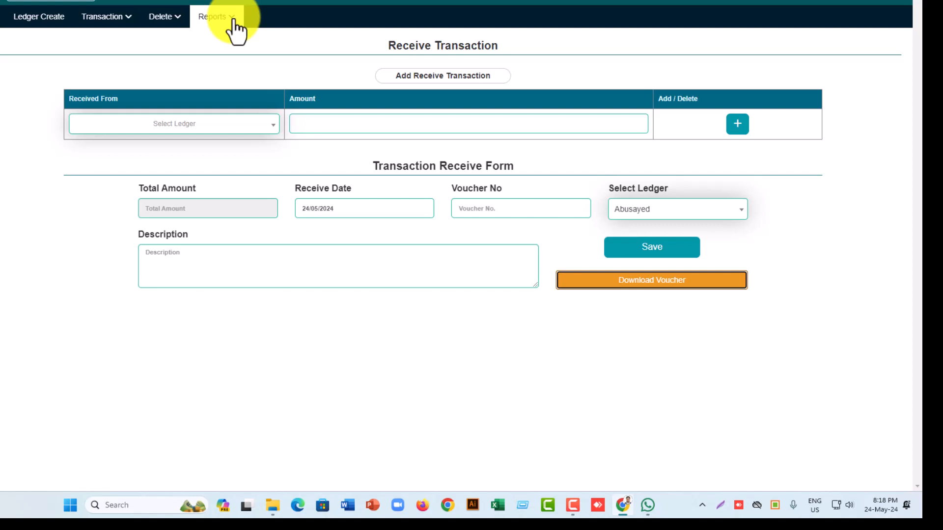
- Open the Contra transaction form and choose the person-named ledger as the credit ledger and Bank as the debit ledger
{"action": "left_click", "coordinate": [114, 17]}
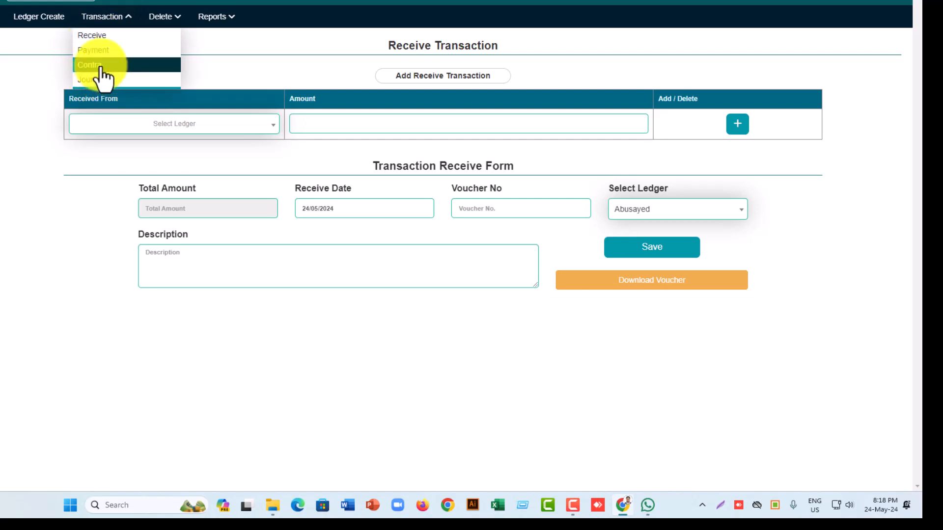
{"action": "left_click", "coordinate": [100, 69]}
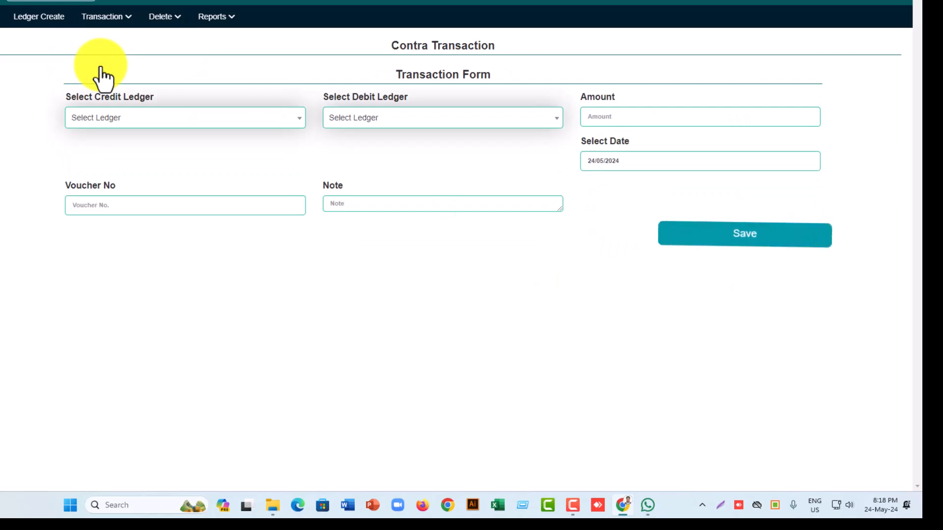
{"action": "left_click", "coordinate": [156, 123]}
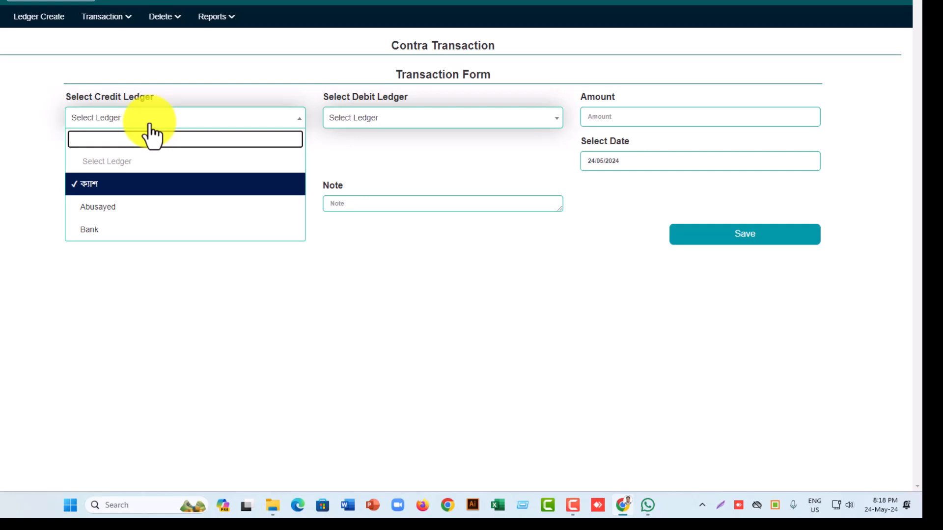
{"action": "left_click", "coordinate": [103, 208]}
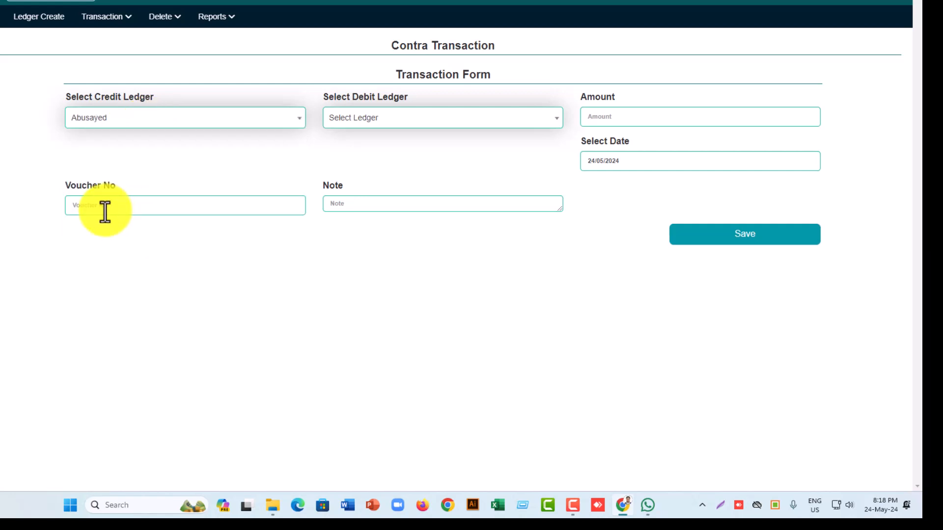
{"action": "left_click", "coordinate": [328, 125]}
{"action": "left_click", "coordinate": [337, 234]}
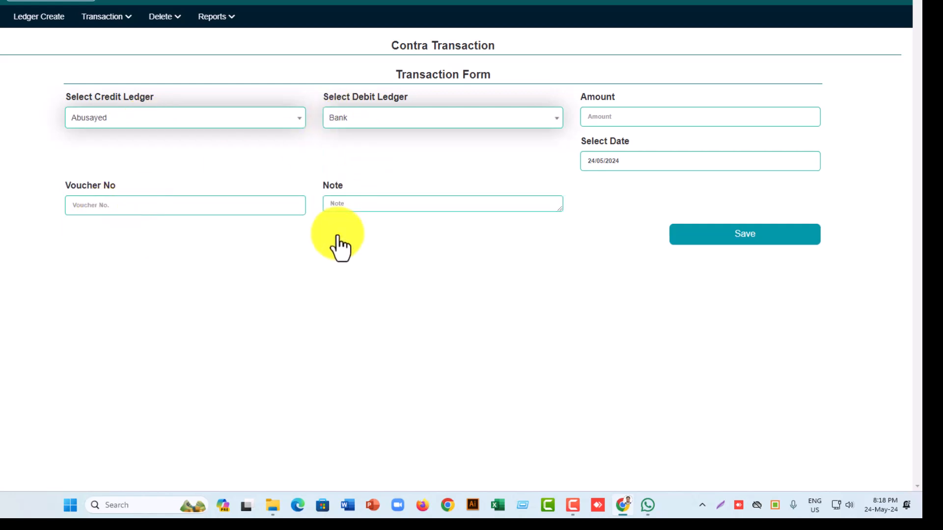
- Set the contra transaction's amount to 5000 and leave its voucher number blank
{"action": "left_click", "coordinate": [624, 118]}
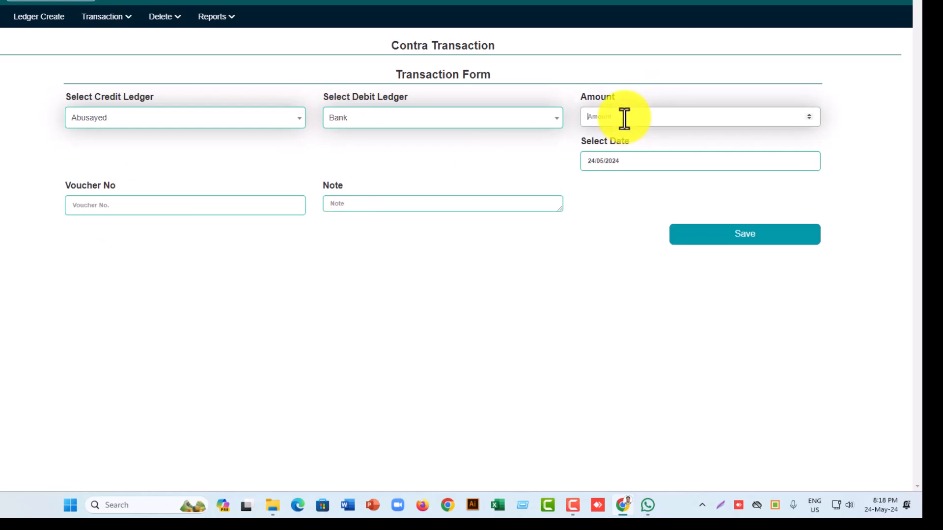
{"action": "type", "text": "5000"}
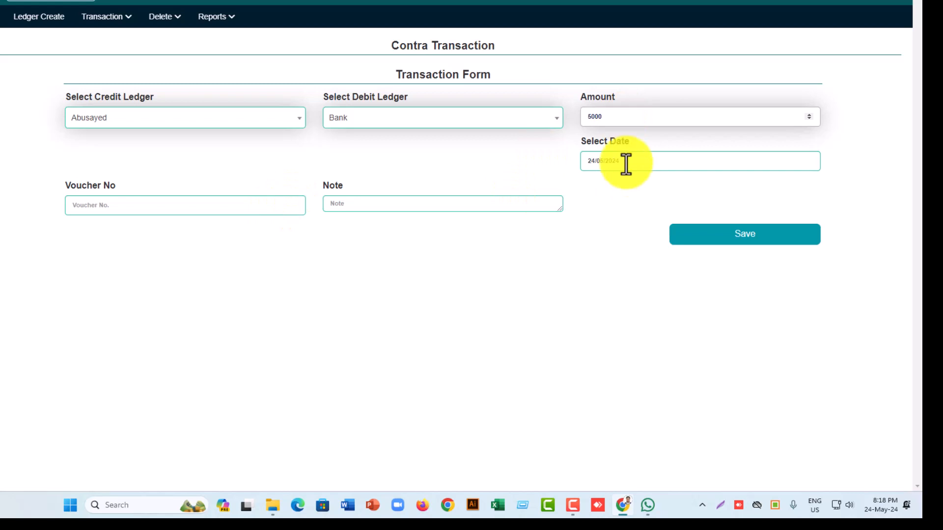
{"action": "left_click", "coordinate": [137, 208]}
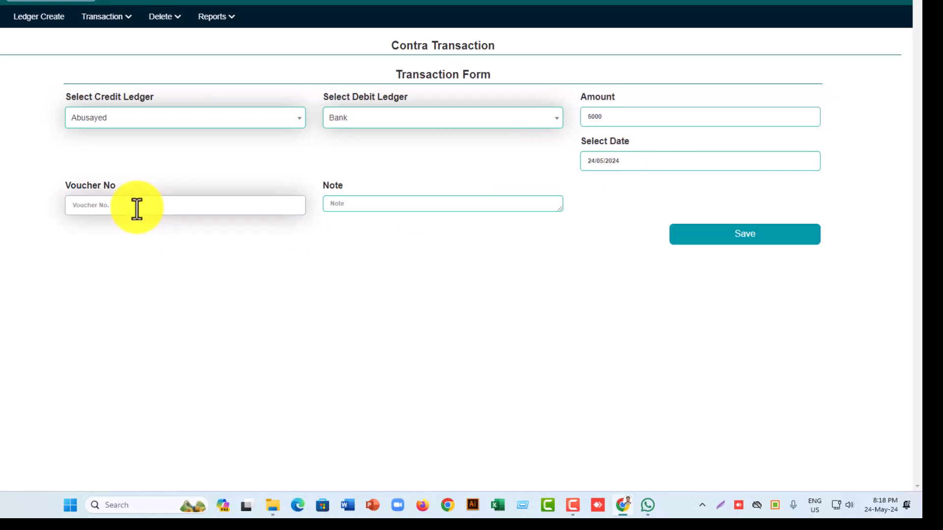
{"action": "type", "text": "4"}
{"action": "key", "text": "BackSpace"}
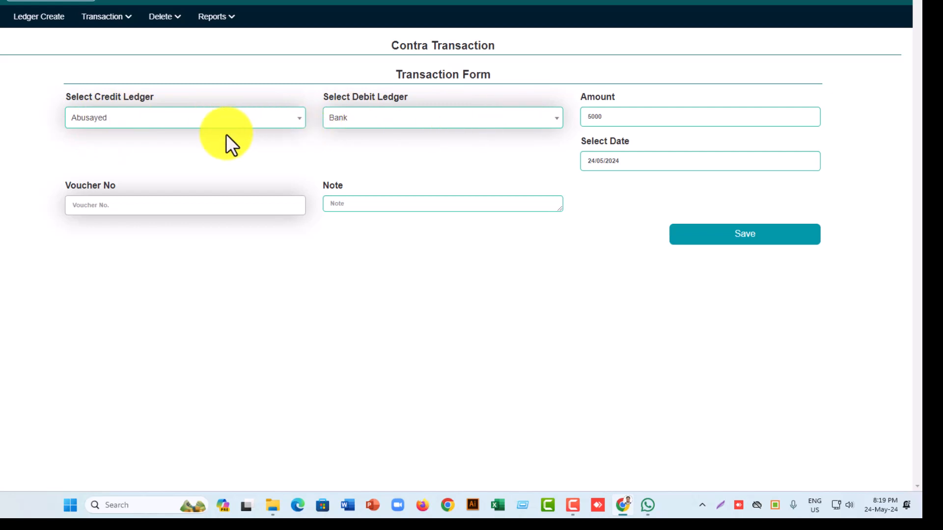
- Examine the transaction types and the ledgers available for the credit and debit sides of the contra form
{"action": "left_click", "coordinate": [122, 21]}
{"action": "left_click", "coordinate": [122, 22]}
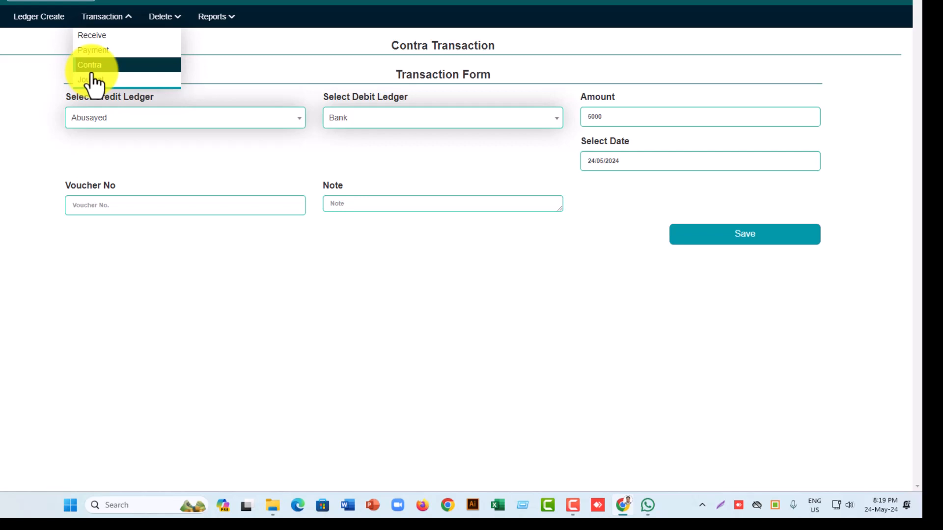
{"action": "left_click", "coordinate": [111, 120]}
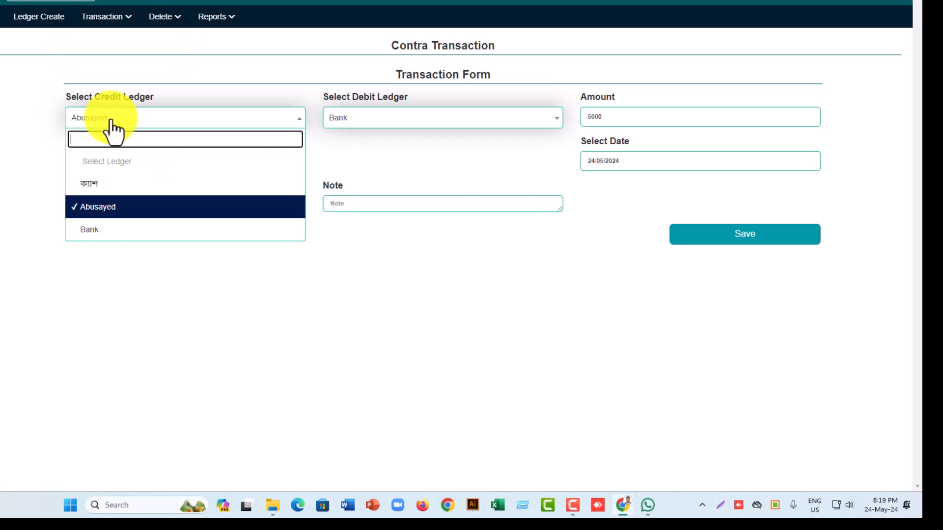
{"action": "left_click", "coordinate": [497, 191]}
{"action": "left_click", "coordinate": [174, 120]}
{"action": "left_click", "coordinate": [333, 122]}
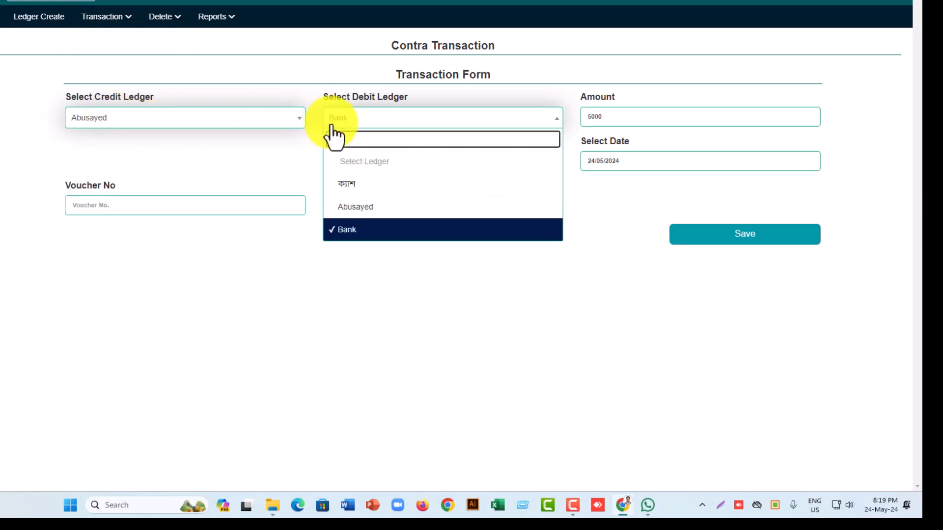
{"action": "left_click_drag", "start_coordinate": [96, 97], "coordinate": [136, 114]}
{"action": "left_click", "coordinate": [124, 125]}
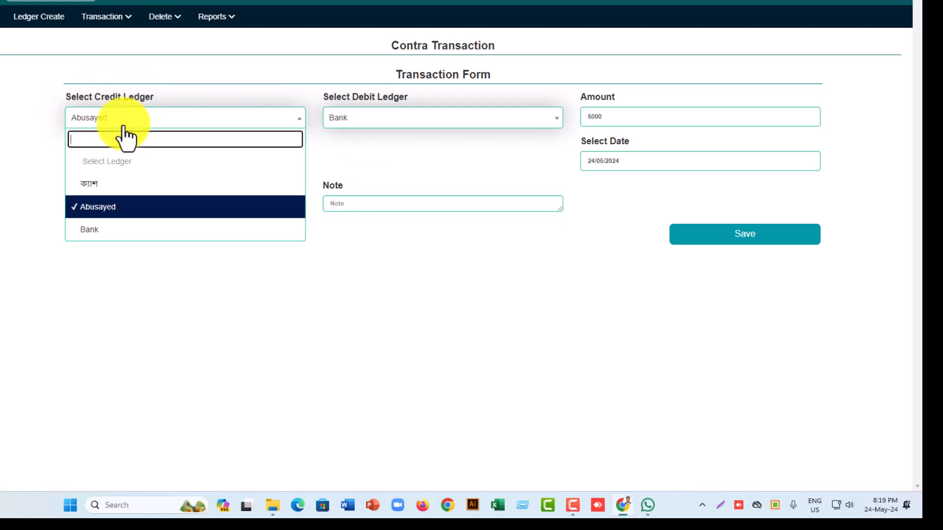
{"action": "left_click", "coordinate": [393, 144]}
{"action": "left_click_drag", "start_coordinate": [351, 97], "coordinate": [388, 98]}
{"action": "left_click", "coordinate": [338, 138]}
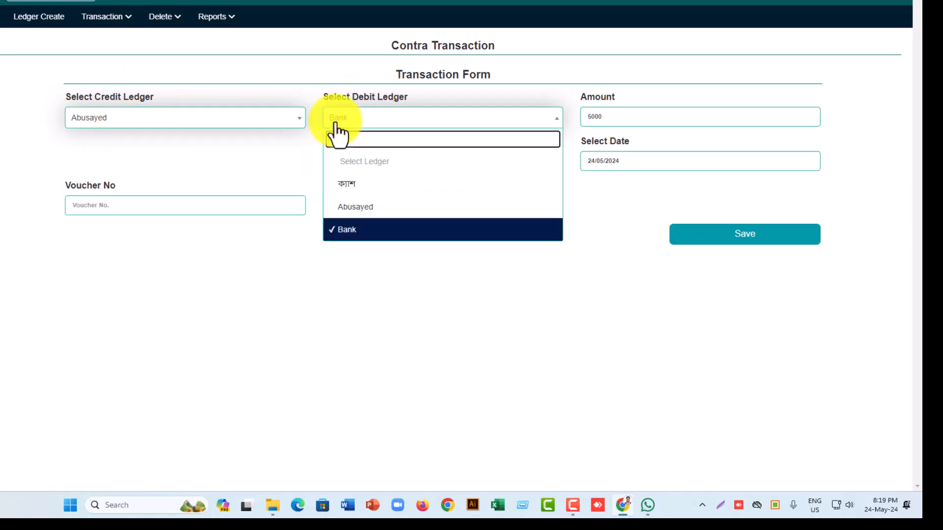
{"action": "left_click", "coordinate": [337, 133]}
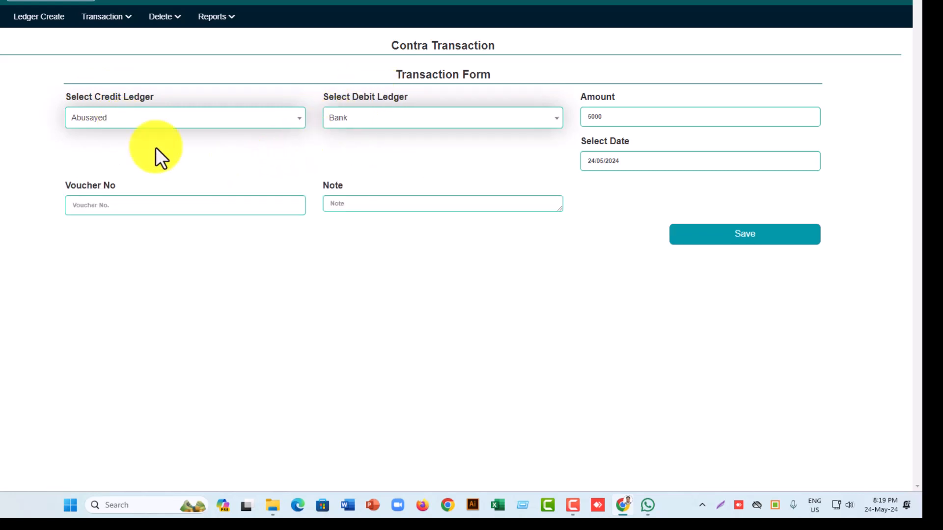
- Swap the contra ledgers, choosing Bank as the credit ledger and the person-named ledger as the debit ledger
{"action": "left_click", "coordinate": [90, 131]}
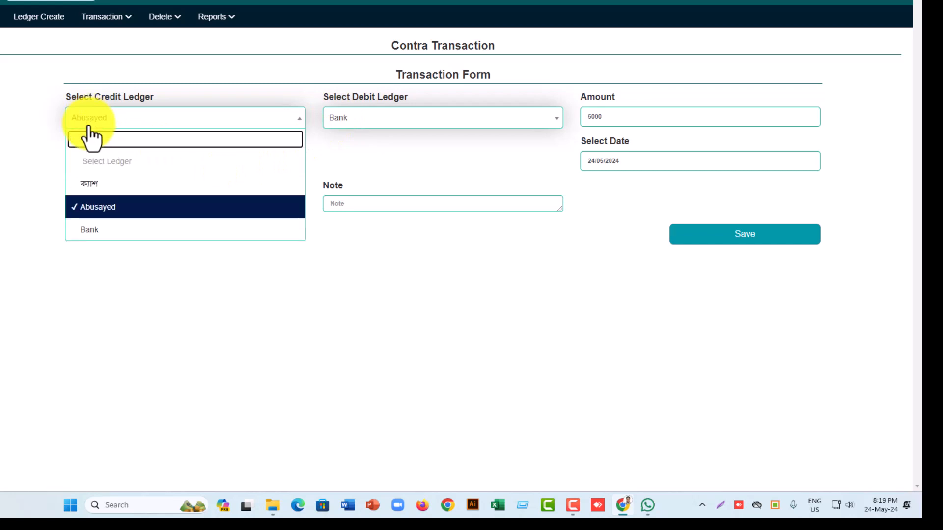
{"action": "left_click", "coordinate": [90, 230]}
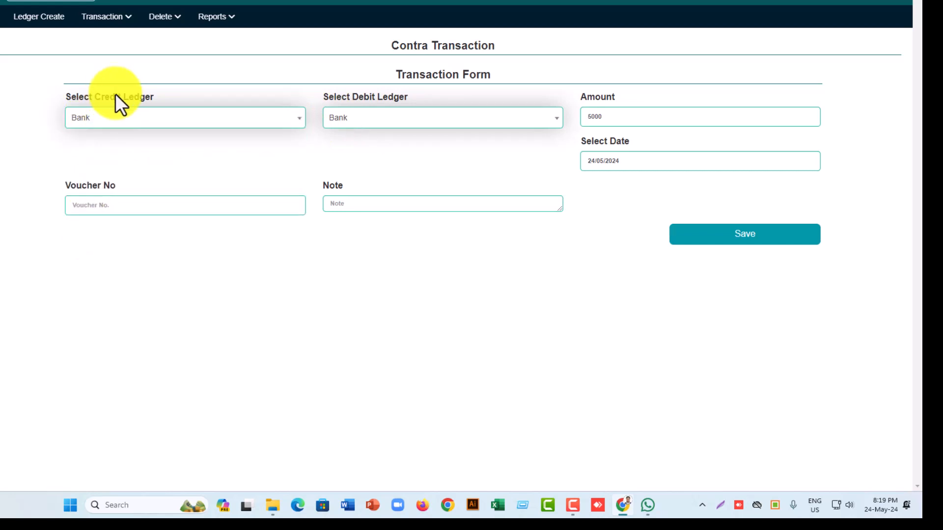
{"action": "left_click", "coordinate": [366, 124]}
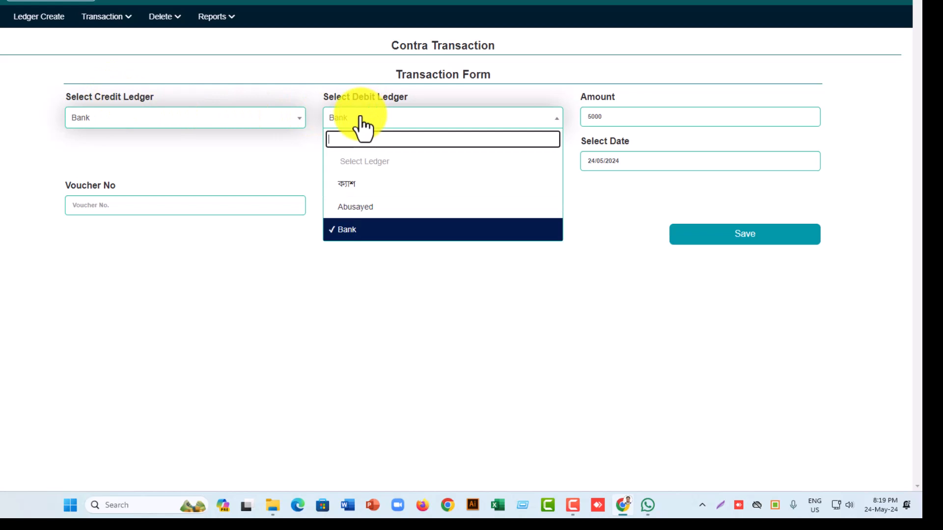
{"action": "left_click", "coordinate": [352, 215]}
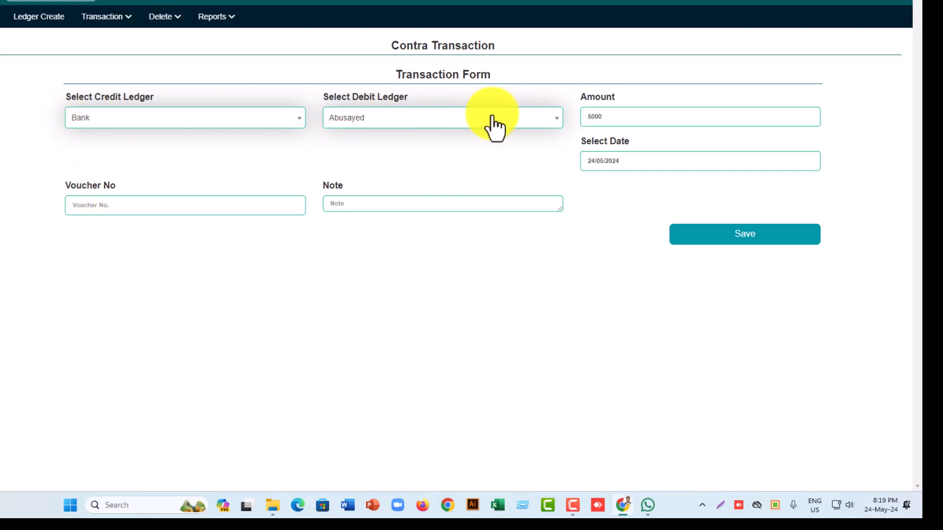
- Reverse the ledger swap by choosing the person-named ledger for credit and Bank for debit
{"action": "left_click", "coordinate": [88, 123]}
{"action": "left_click", "coordinate": [105, 209]}
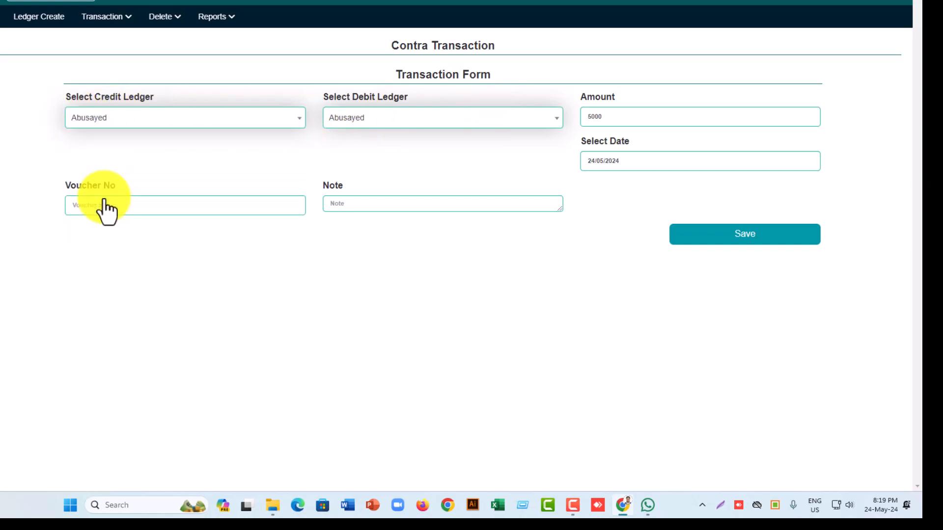
{"action": "left_click", "coordinate": [356, 124]}
{"action": "left_click", "coordinate": [363, 229]}
- Try the person-named ledger on both the credit and debit sides, and reselect Bank as the debit ledger
{"action": "left_click", "coordinate": [358, 123]}
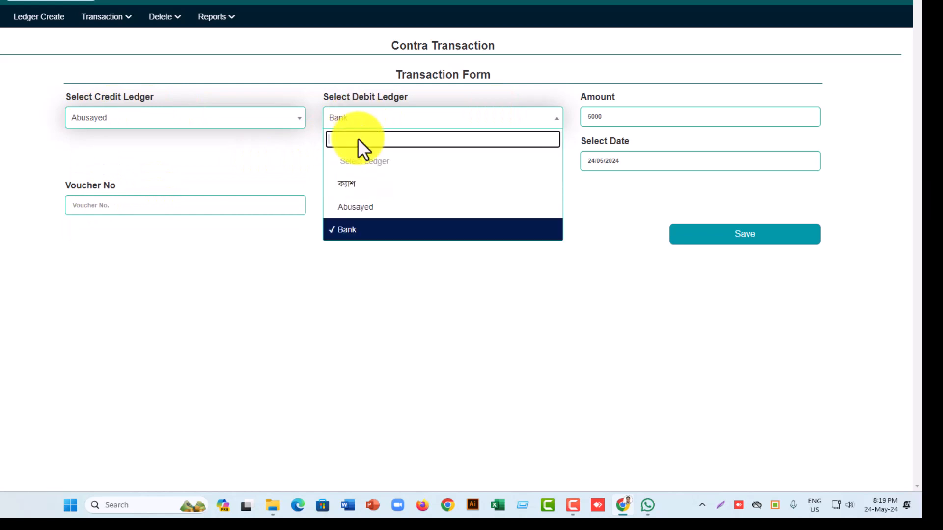
{"action": "left_click", "coordinate": [363, 209]}
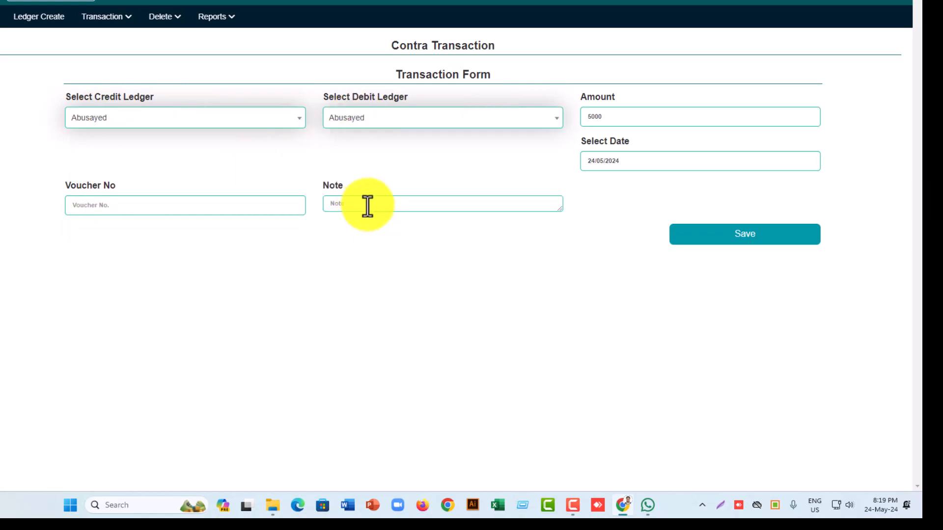
{"action": "left_click", "coordinate": [90, 123]}
{"action": "left_click", "coordinate": [101, 216]}
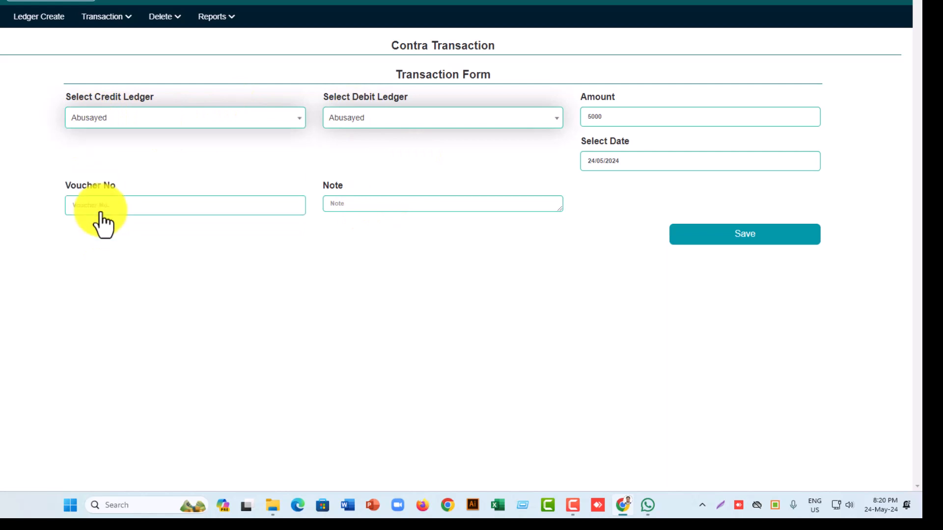
{"action": "left_click", "coordinate": [336, 124]}
{"action": "left_click", "coordinate": [367, 232]}
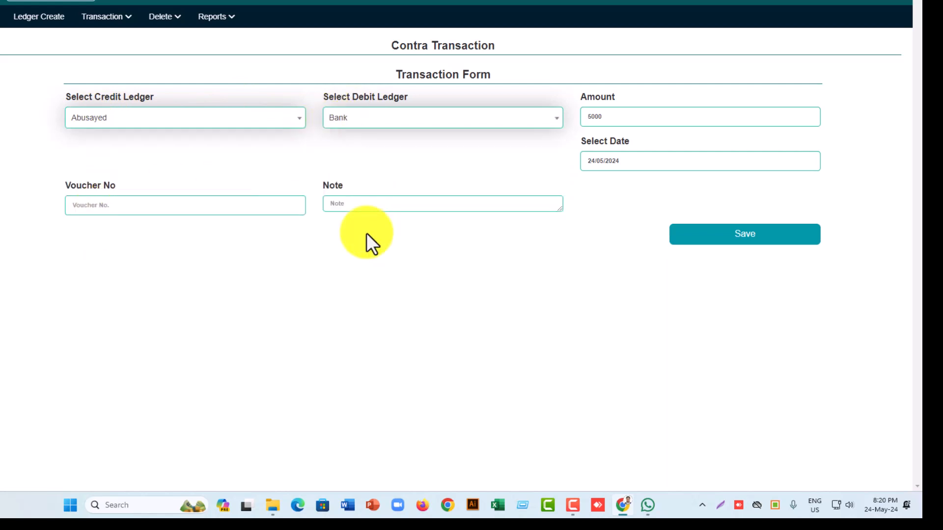
- Examine the contra form's credit ledger, debit ledger and amount, and review the available transaction types
{"action": "left_click", "coordinate": [82, 123]}
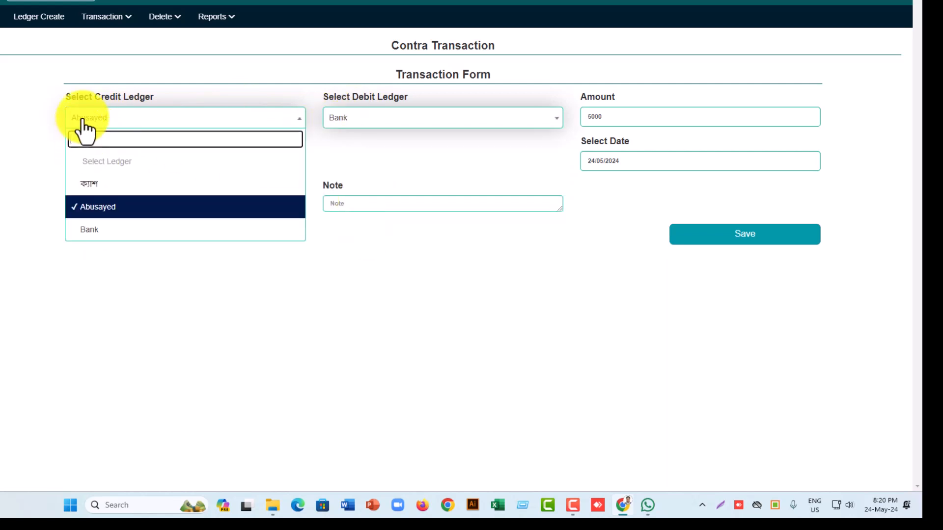
{"action": "left_click", "coordinate": [386, 118]}
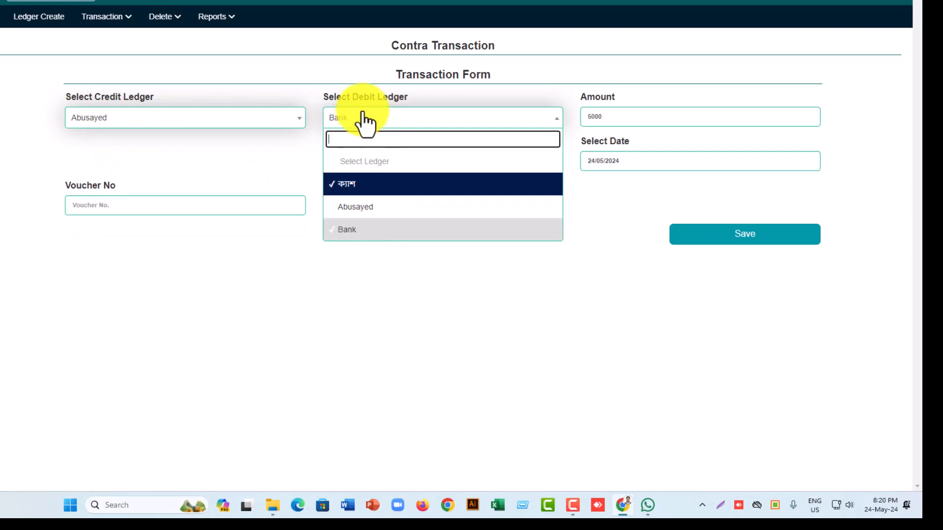
{"action": "left_click", "coordinate": [203, 178]}
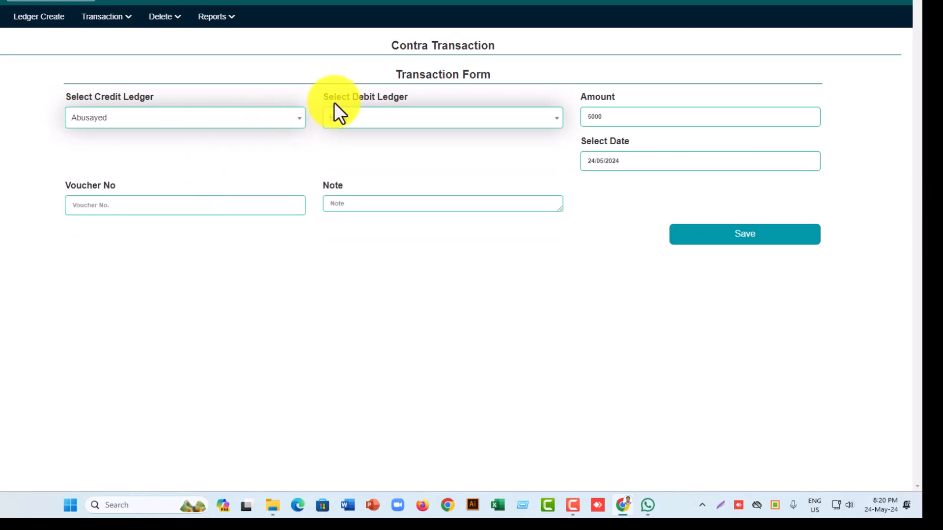
{"action": "left_click_drag", "start_coordinate": [93, 99], "coordinate": [179, 96]}
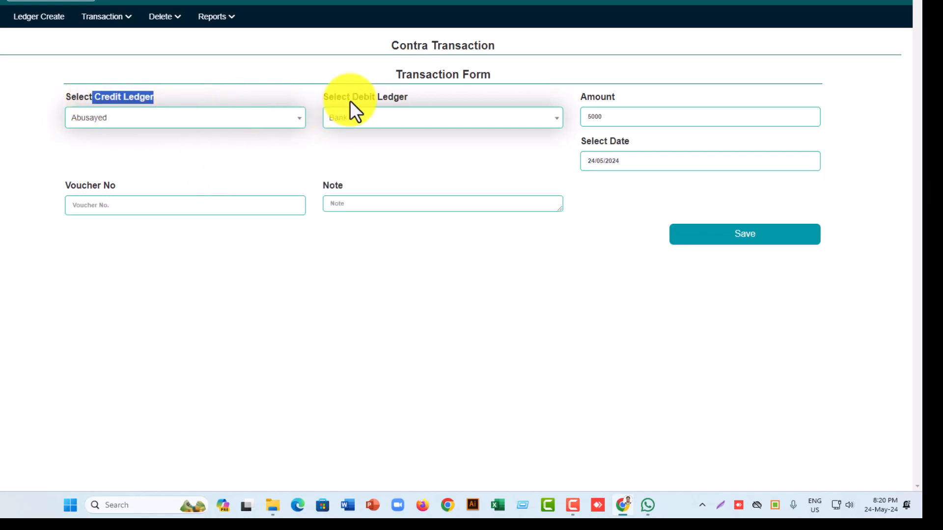
{"action": "left_click_drag", "start_coordinate": [383, 99], "coordinate": [358, 98]}
{"action": "left_click", "coordinate": [204, 156]}
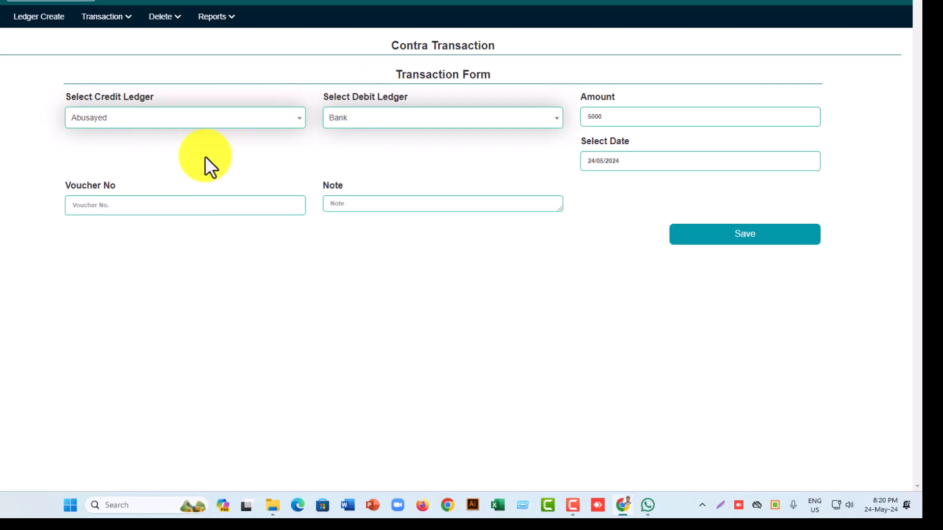
{"action": "left_click", "coordinate": [97, 123]}
{"action": "left_click", "coordinate": [357, 141]}
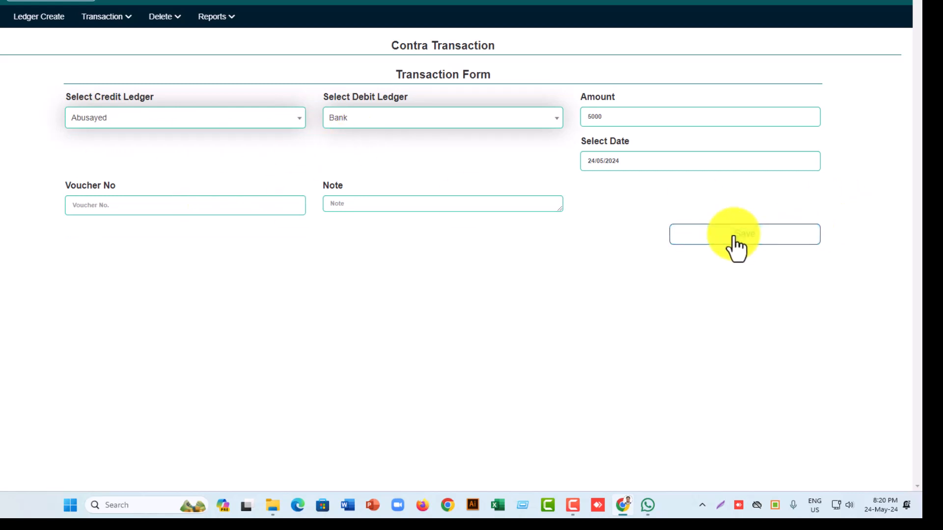
{"action": "left_click_drag", "start_coordinate": [646, 121], "coordinate": [569, 123]}
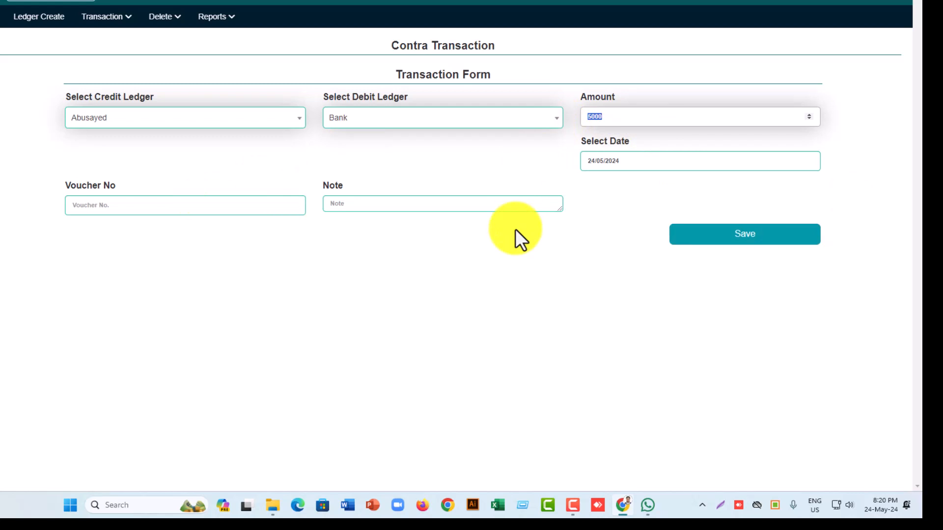
{"action": "left_click", "coordinate": [115, 18]}
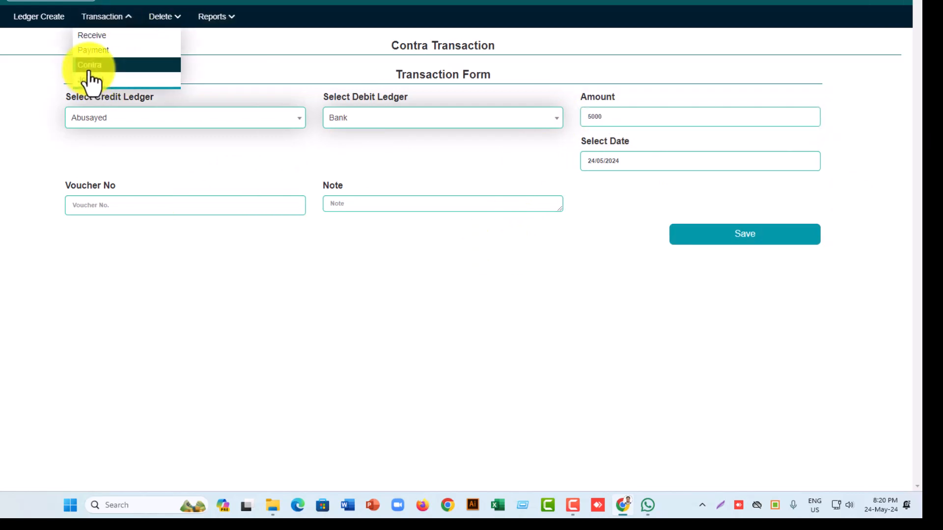
{"action": "left_click", "coordinate": [204, 161]}
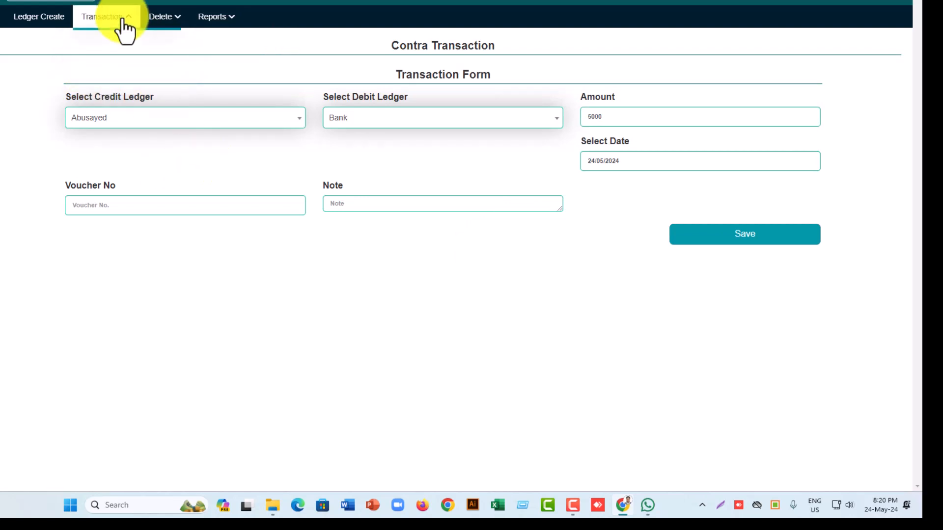
- Generate the Cash Summary report from 24/05/2024 to 24/05/2024
{"action": "left_click", "coordinate": [221, 18]}
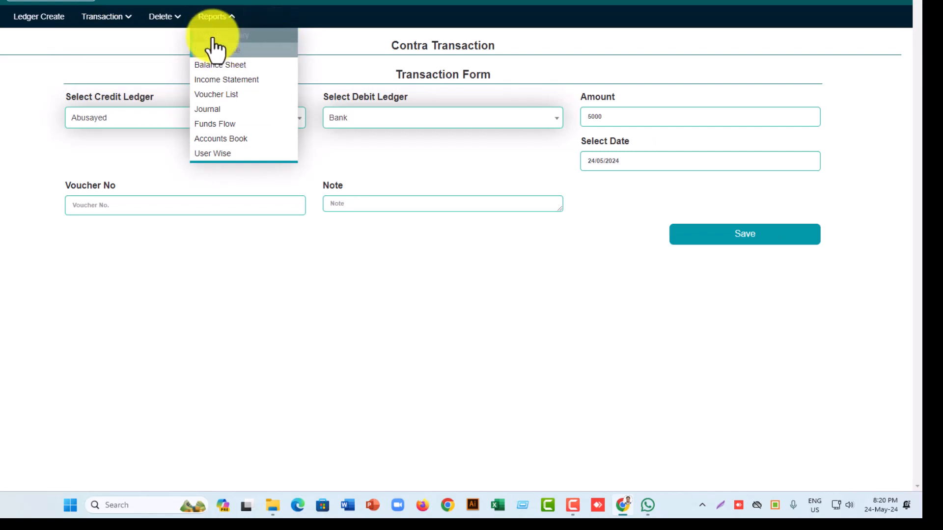
{"action": "left_click", "coordinate": [216, 39]}
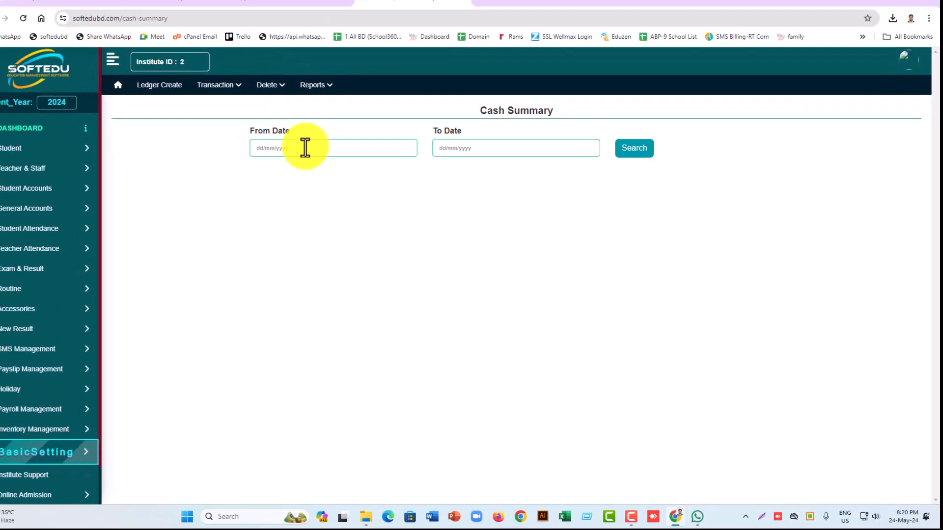
{"action": "left_click", "coordinate": [216, 98]}
{"action": "left_click", "coordinate": [246, 192]}
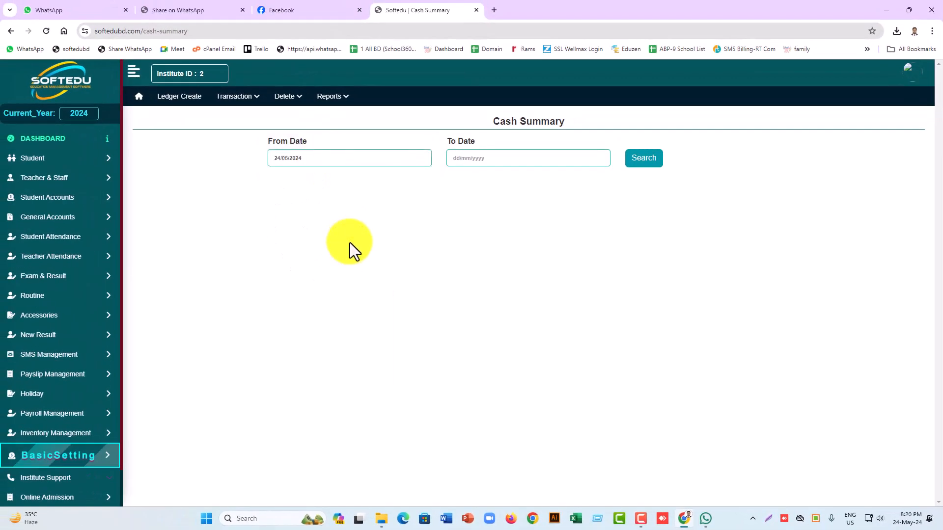
{"action": "left_click", "coordinate": [390, 100]}
{"action": "left_click", "coordinate": [529, 246]}
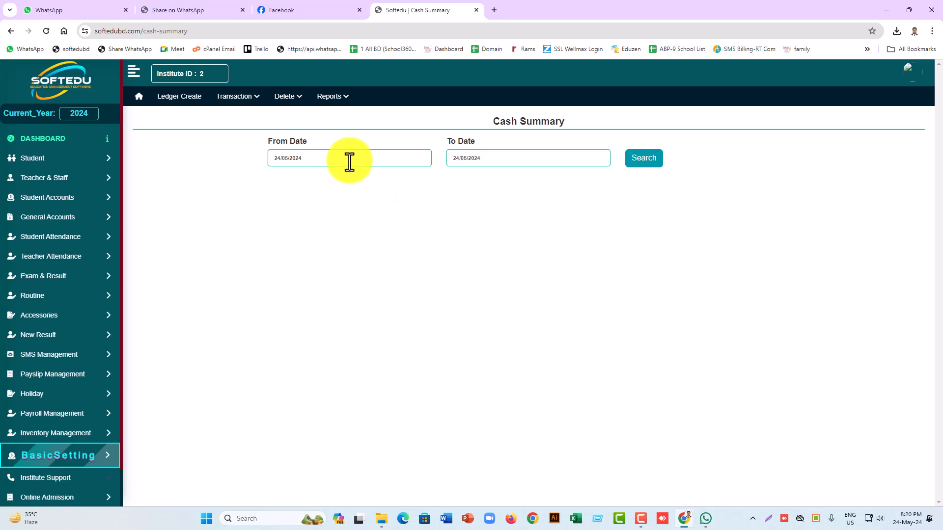
{"action": "left_click", "coordinate": [644, 162]}
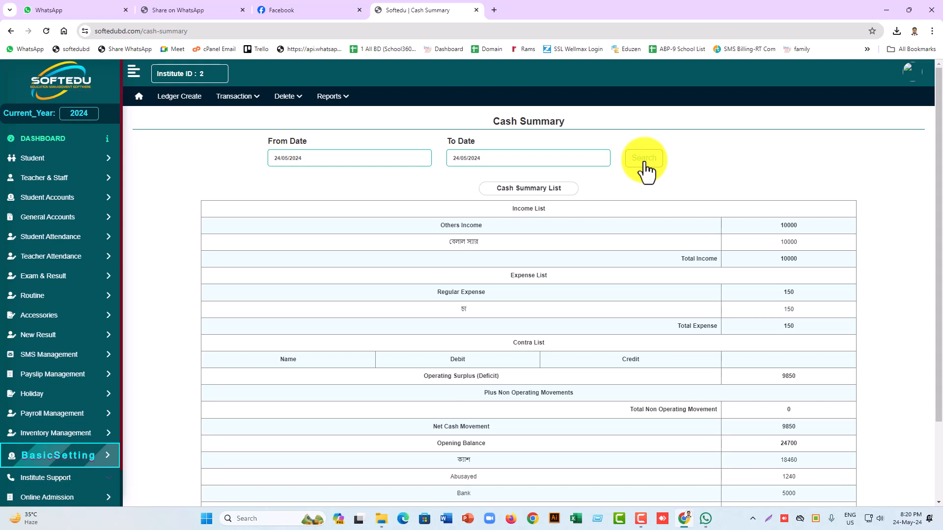
- Examine the total income, total expense, operating surplus and the individual income and expense ledgers in the cash summary
{"action": "scroll", "coordinate": [644, 166], "scroll_direction": "down", "scroll_amount": 2}
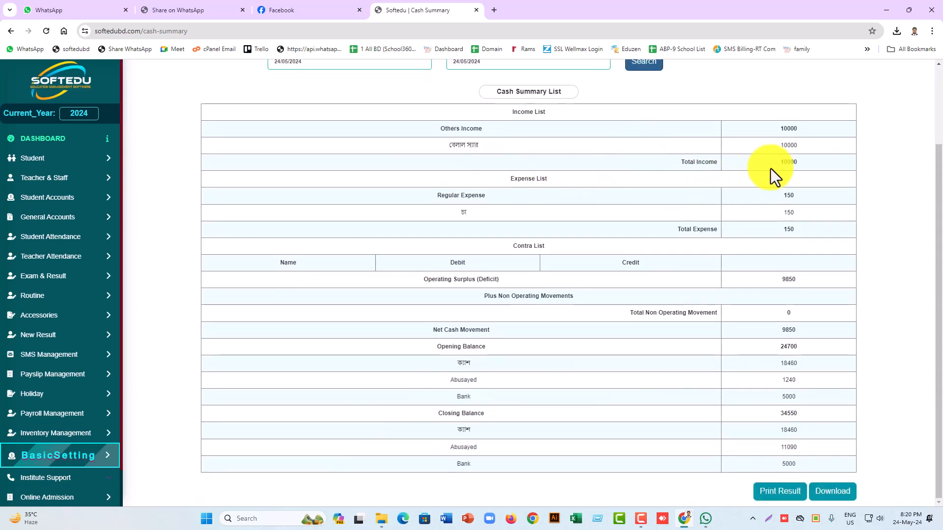
{"action": "left_click_drag", "start_coordinate": [773, 165], "coordinate": [800, 164]}
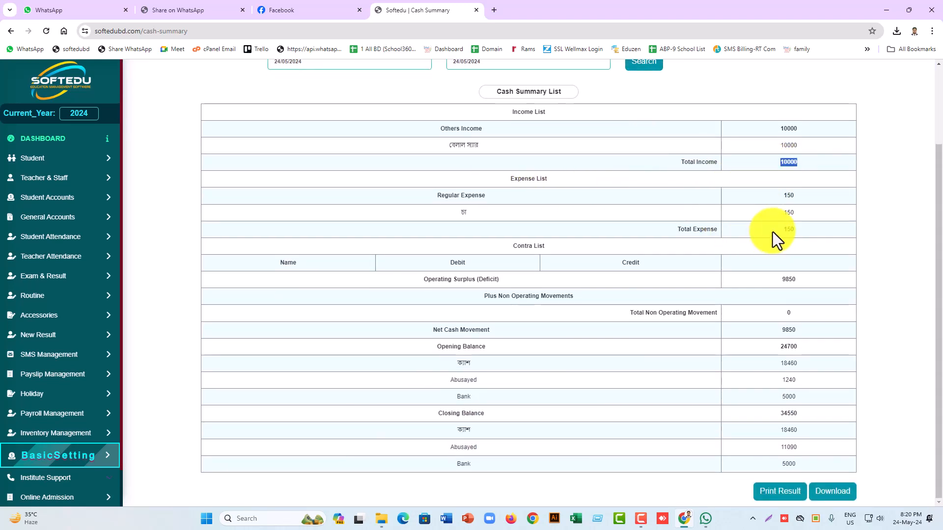
{"action": "left_click_drag", "start_coordinate": [776, 230], "coordinate": [812, 231]}
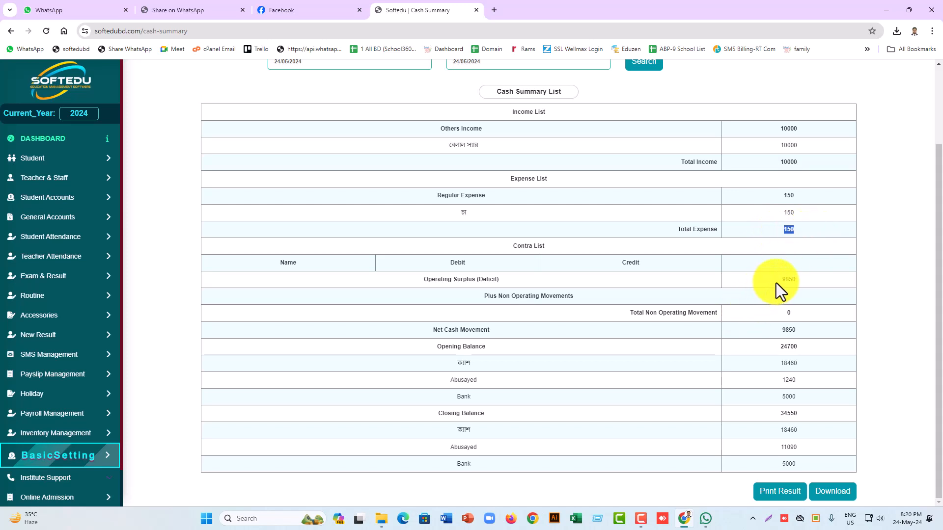
{"action": "left_click_drag", "start_coordinate": [776, 282], "coordinate": [811, 281]}
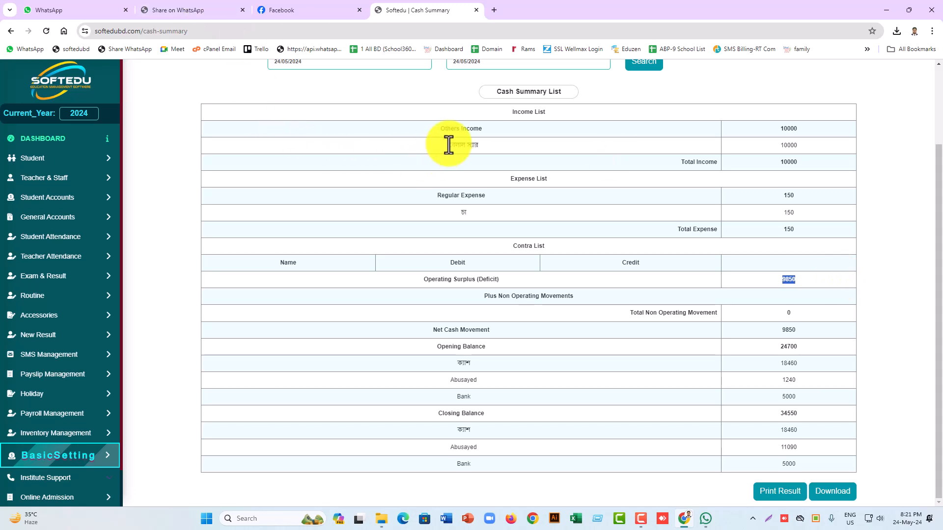
{"action": "left_click_drag", "start_coordinate": [448, 145], "coordinate": [478, 146]}
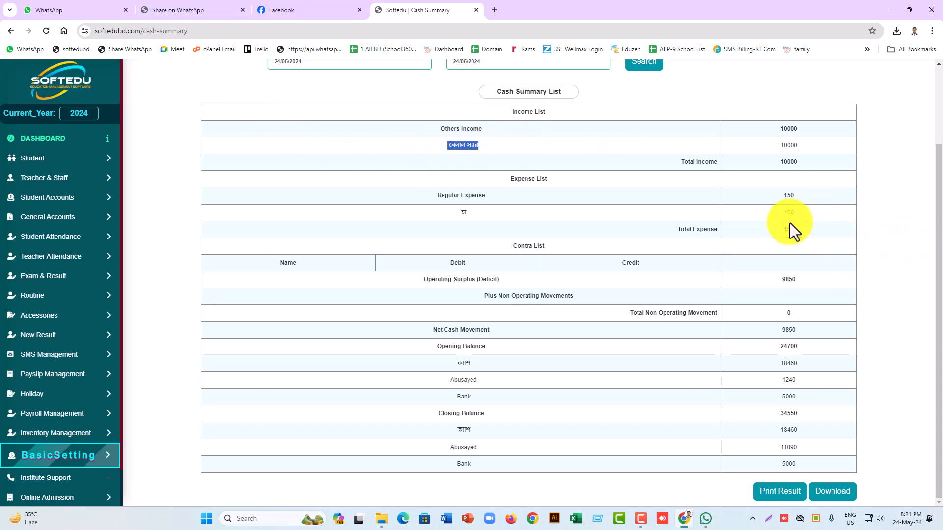
{"action": "left_click", "coordinate": [452, 216]}
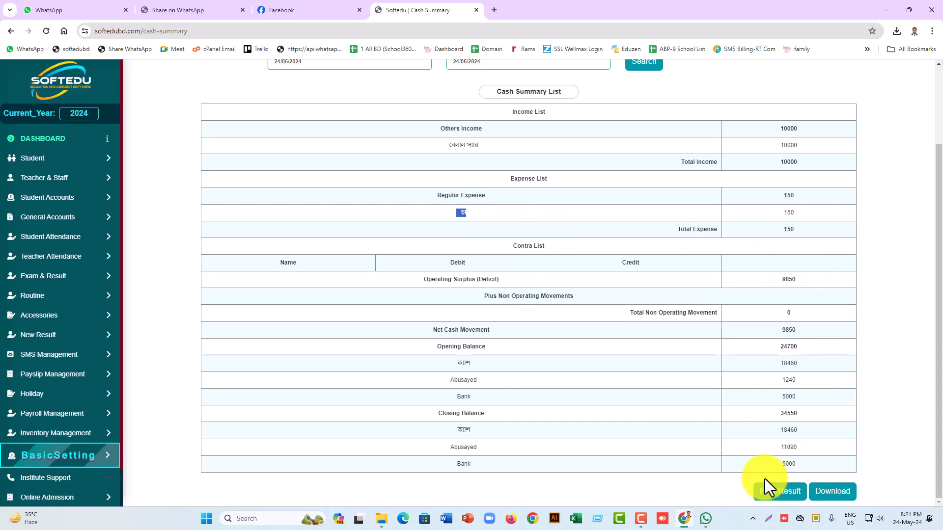
{"action": "key", "text": "F10"}
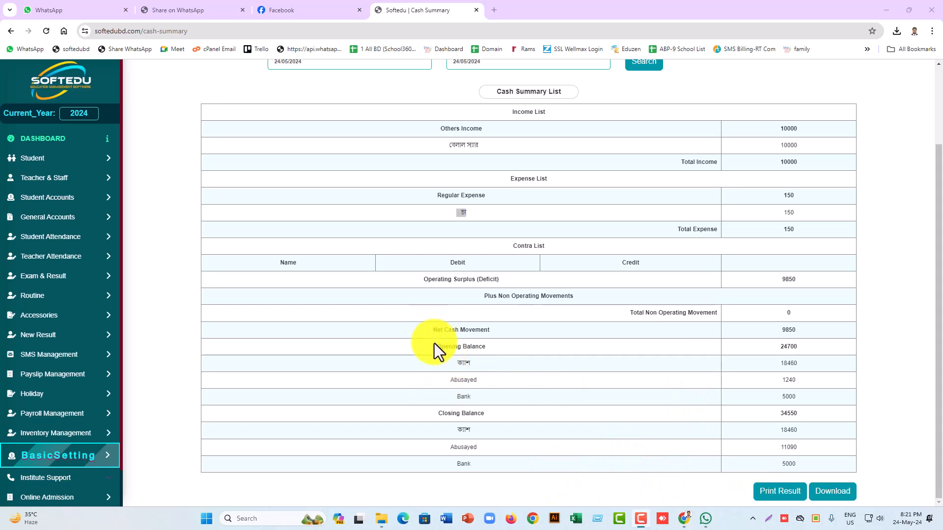
- Examine the opening and closing balances of the cash summary, including the ledgers that make up the opening balance
{"action": "left_click_drag", "start_coordinate": [435, 345], "coordinate": [482, 352]}
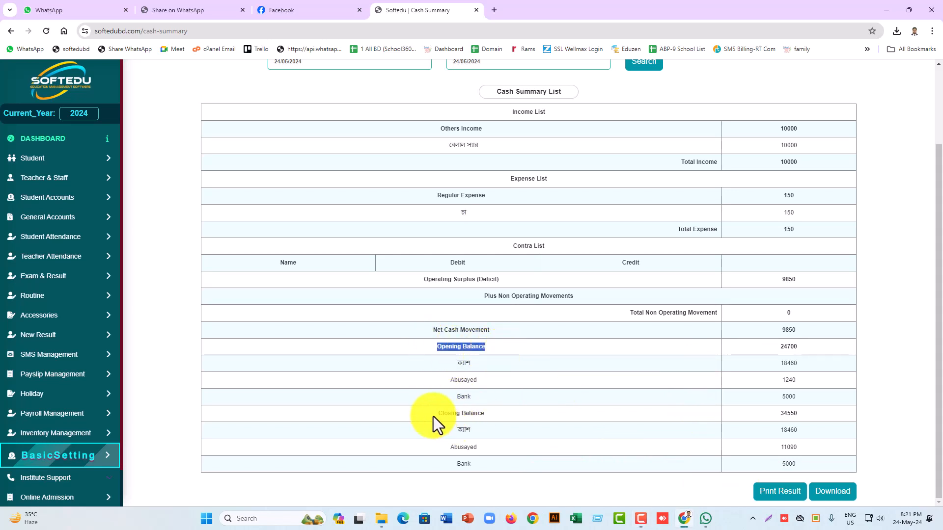
{"action": "left_click_drag", "start_coordinate": [433, 417], "coordinate": [514, 417]}
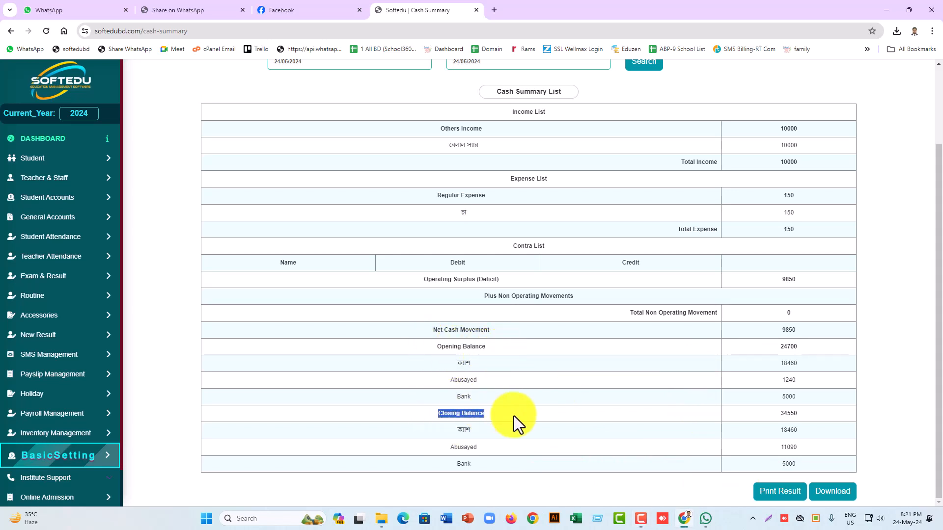
{"action": "left_click_drag", "start_coordinate": [436, 348], "coordinate": [508, 346]}
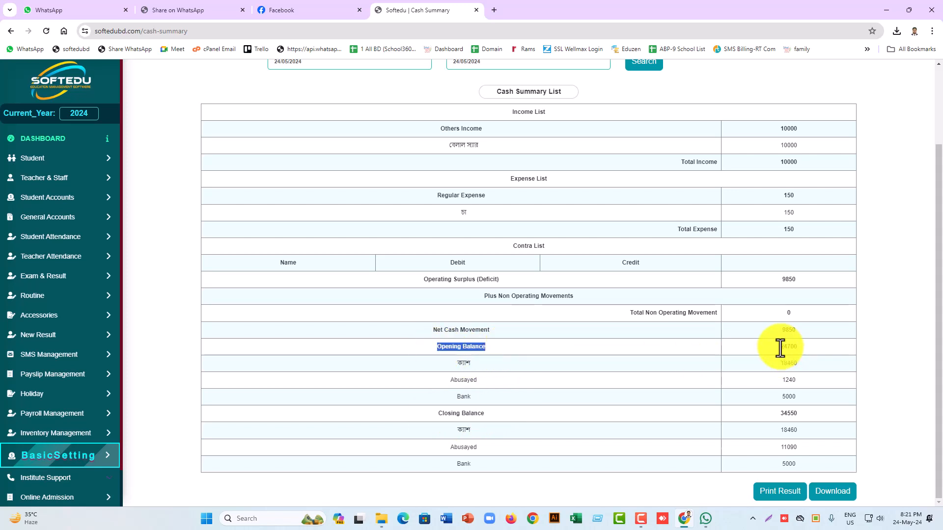
{"action": "left_click_drag", "start_coordinate": [450, 396], "coordinate": [469, 399]}
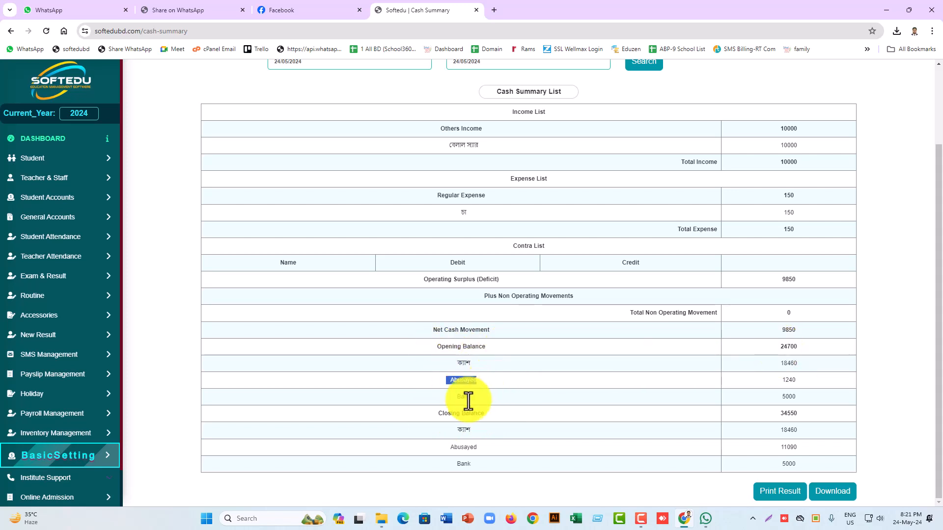
{"action": "left_click_drag", "start_coordinate": [794, 395], "coordinate": [796, 364]}
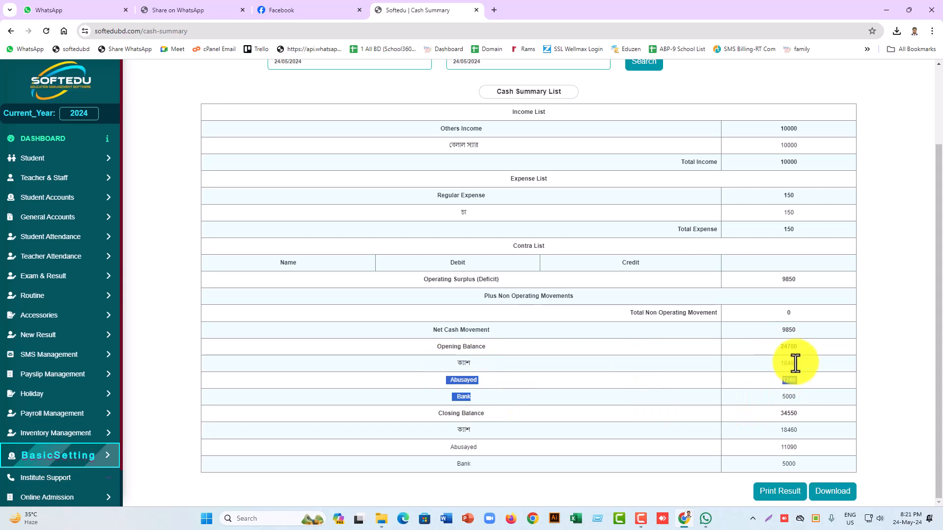
{"action": "left_click", "coordinate": [788, 360]}
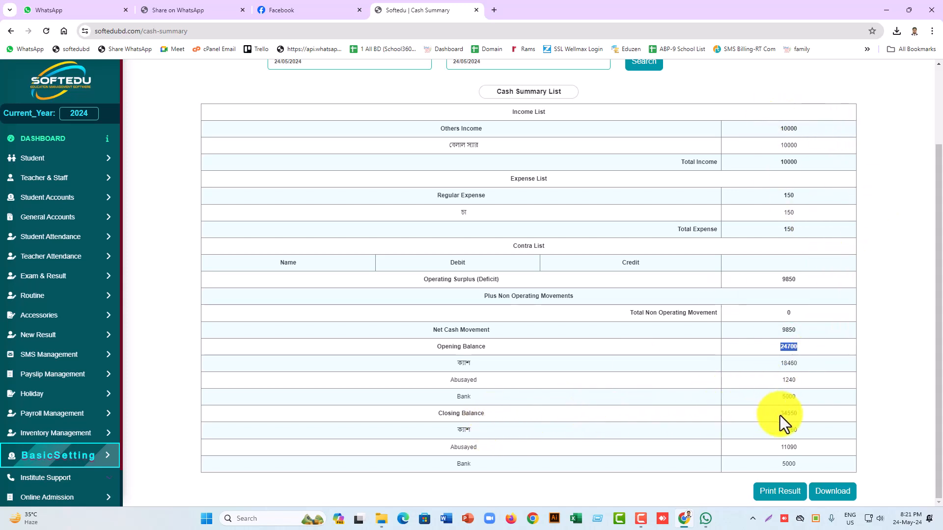
{"action": "mouse_move", "coordinate": [780, 415]}
{"action": "left_mouse_down"}
{"action": "mouse_move", "coordinate": [812, 417]}
{"action": "mouse_move", "coordinate": [796, 417]}
{"action": "left_mouse_up"}
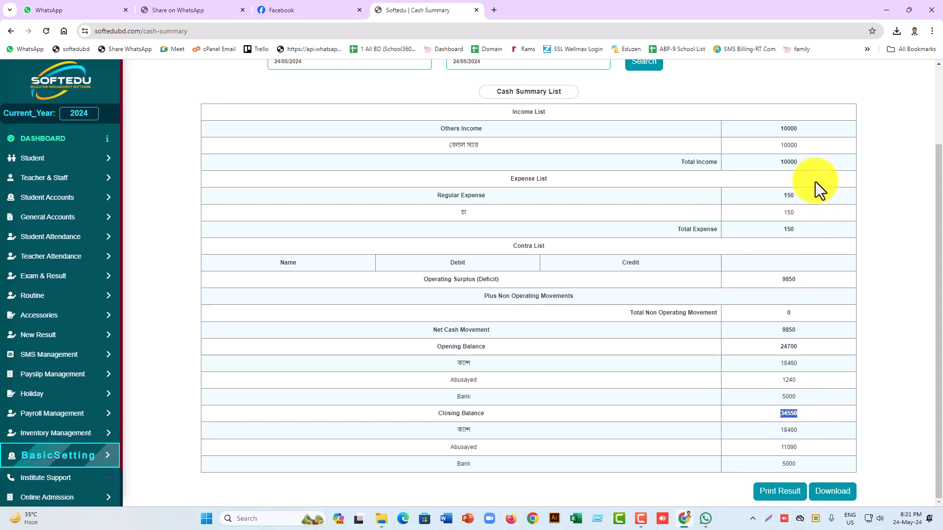
- Compare the operating surplus with the opening and closing balances, and check the closing Bank amount and the Others Income ledger
{"action": "left_click_drag", "start_coordinate": [780, 280], "coordinate": [806, 280]}
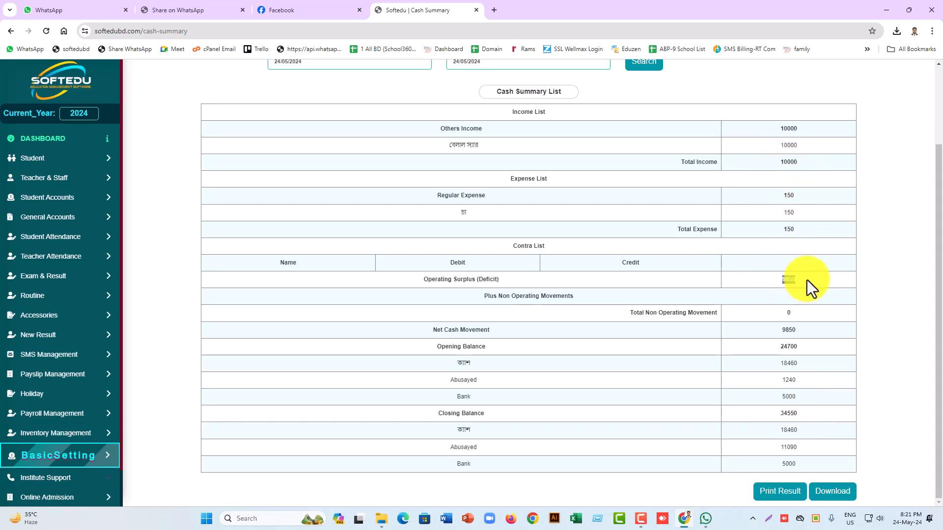
{"action": "left_click_drag", "start_coordinate": [767, 415], "coordinate": [800, 414]}
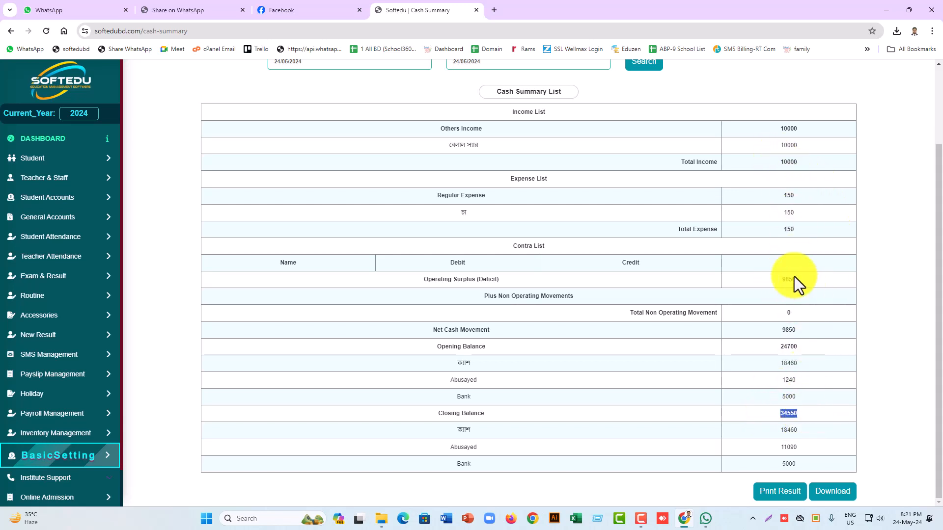
{"action": "left_click_drag", "start_coordinate": [781, 280], "coordinate": [804, 284]}
{"action": "left_click_drag", "start_coordinate": [774, 417], "coordinate": [823, 414]}
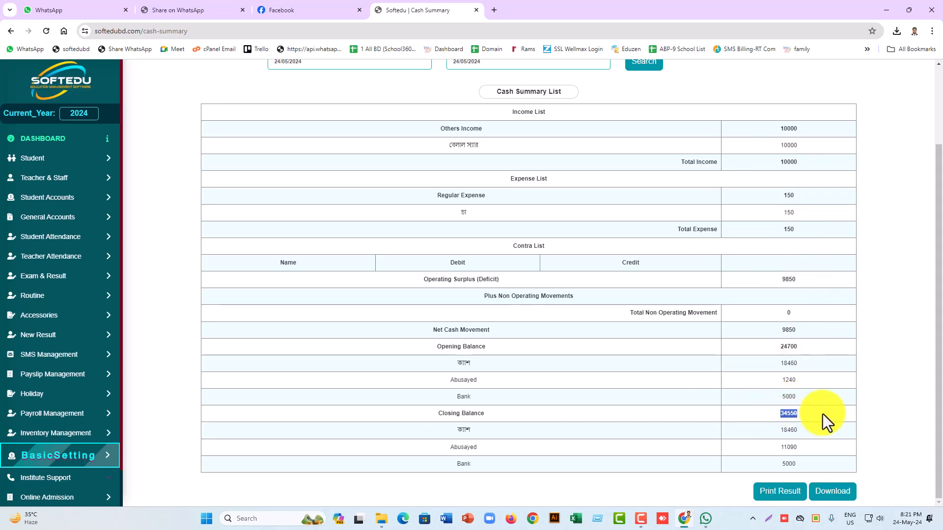
{"action": "left_click_drag", "start_coordinate": [776, 347], "coordinate": [809, 352]}
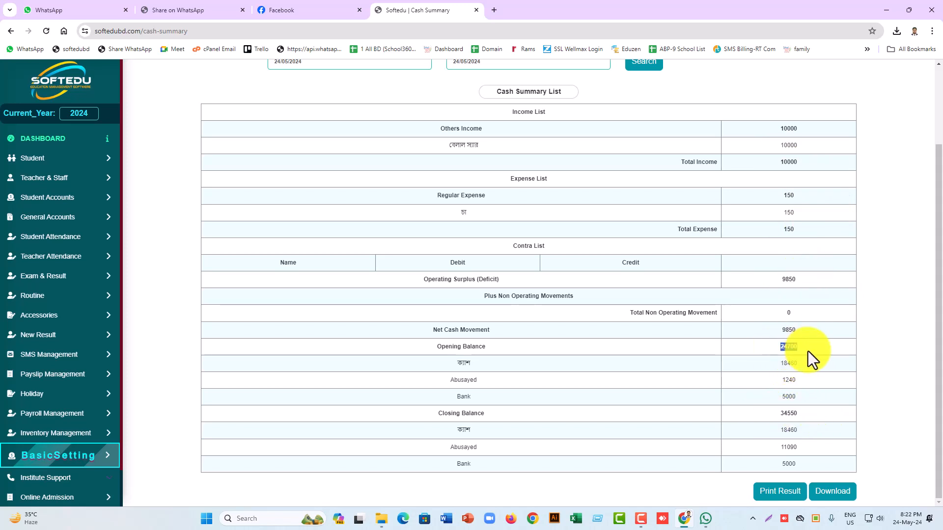
{"action": "left_click_drag", "start_coordinate": [774, 415], "coordinate": [818, 415]}
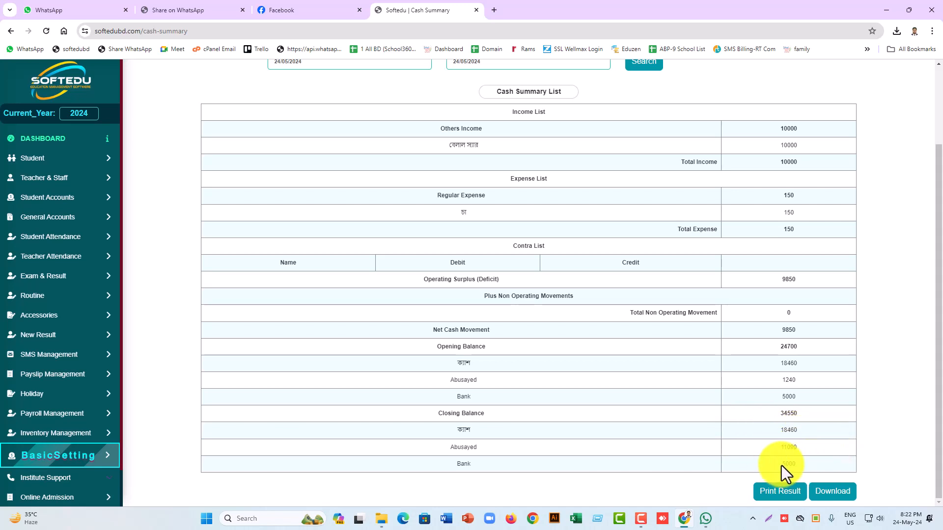
{"action": "left_click_drag", "start_coordinate": [782, 465], "coordinate": [811, 463]}
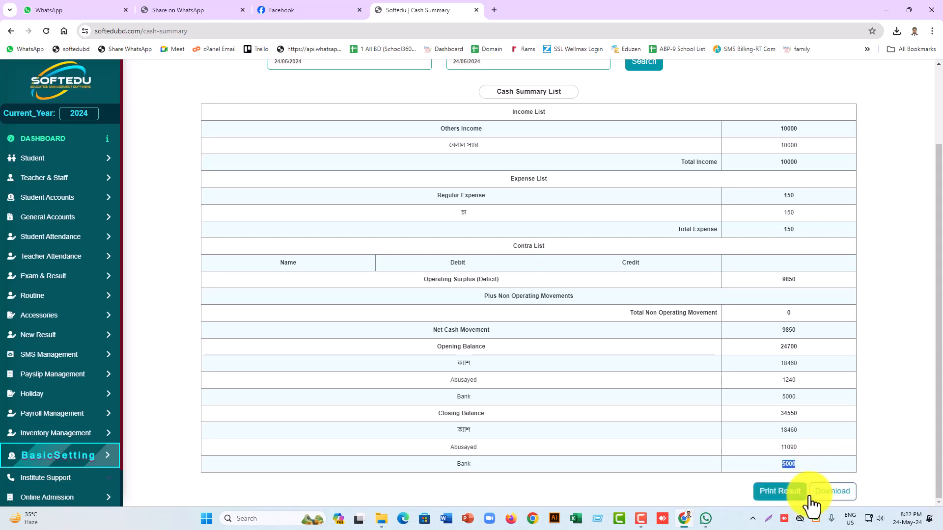
{"action": "left_click_drag", "start_coordinate": [443, 146], "coordinate": [506, 148]}
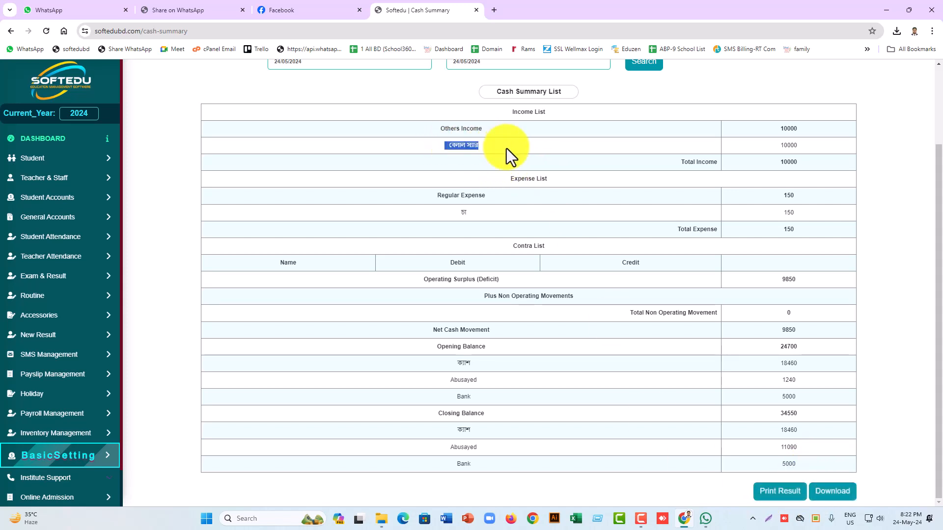
- Download the Cash Summary report as a PDF and open the downloaded file
{"action": "left_click", "coordinate": [742, 486]}
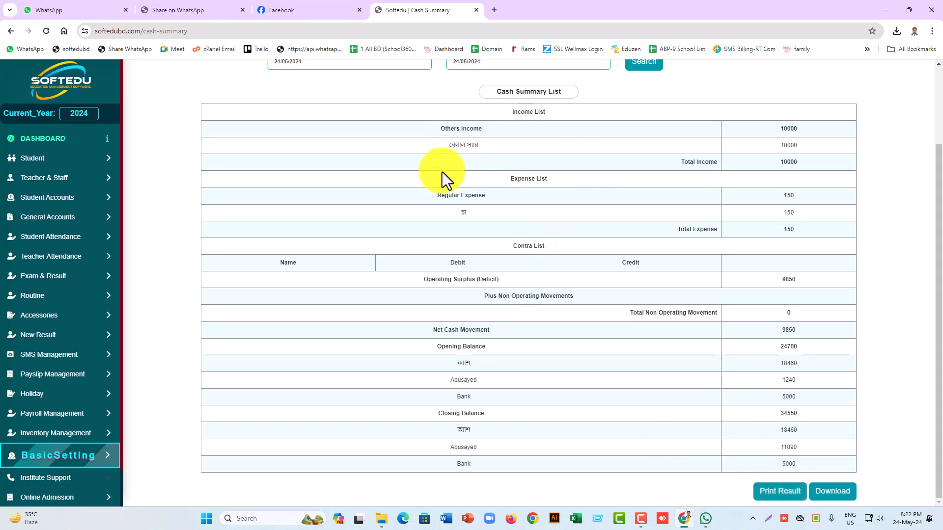
{"action": "left_click", "coordinate": [835, 493]}
{"action": "left_click", "coordinate": [800, 61]}
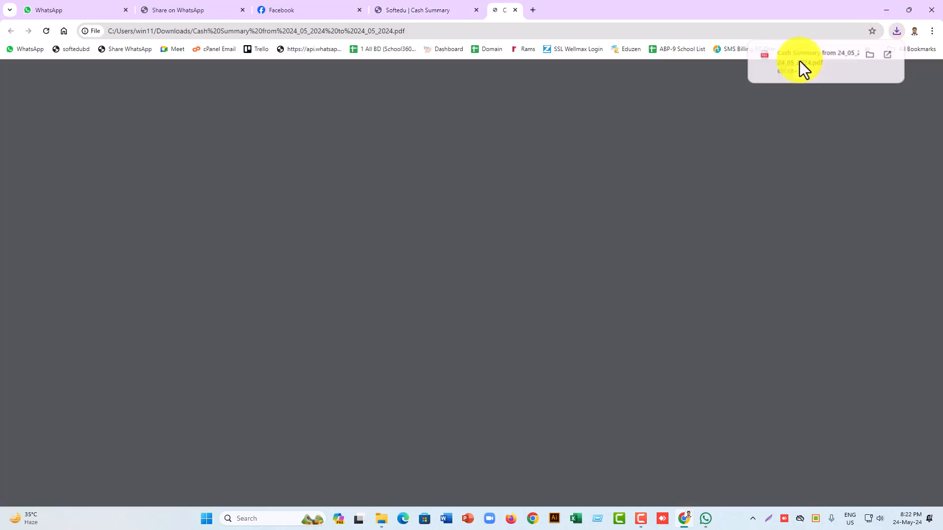
- Examine the income, expense, opening balance and closing balance totals in the Cash Summary PDF, and close the file
{"action": "scroll", "coordinate": [522, 270], "scroll_direction": "down", "scroll_amount": 3}
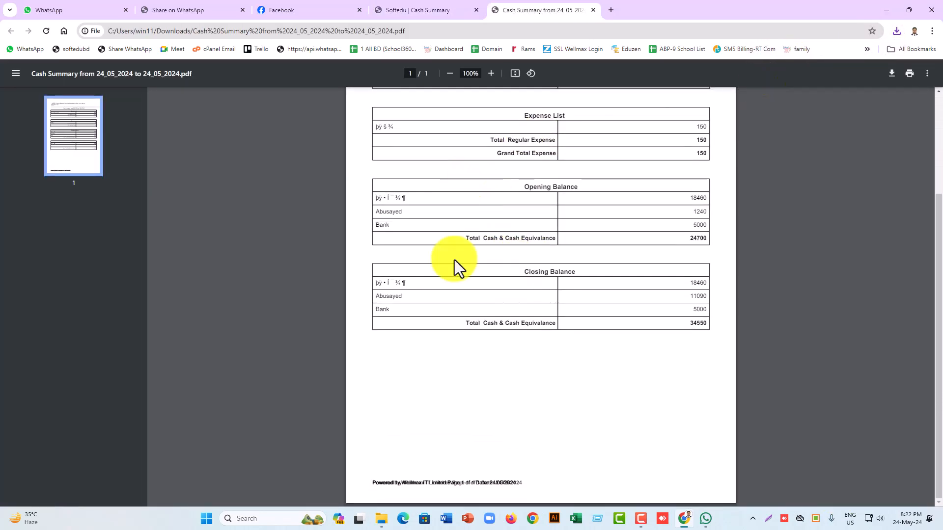
{"action": "scroll", "coordinate": [457, 267], "scroll_direction": "up", "scroll_amount": 3}
{"action": "scroll", "coordinate": [766, 280], "scroll_direction": "down", "scroll_amount": 2}
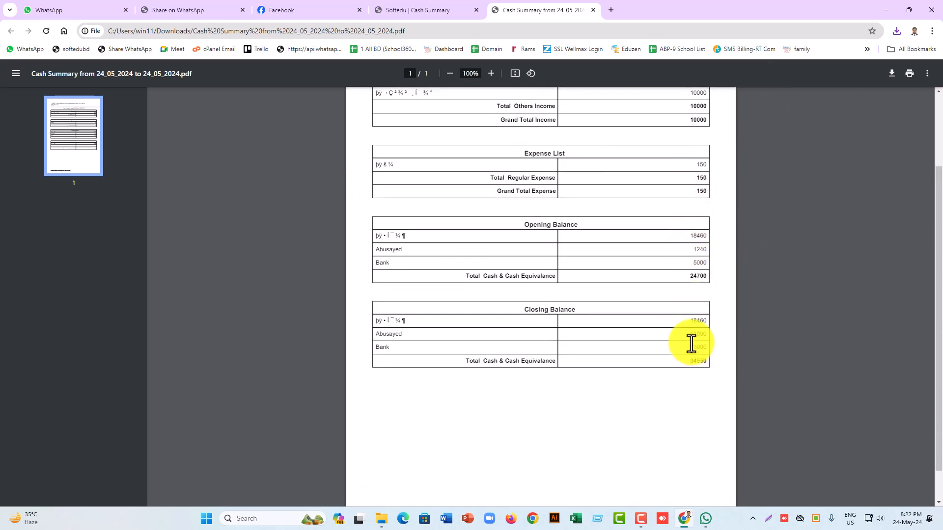
{"action": "left_click_drag", "start_coordinate": [687, 363], "coordinate": [702, 361]}
{"action": "scroll", "coordinate": [727, 267], "scroll_direction": "up", "scroll_amount": 2}
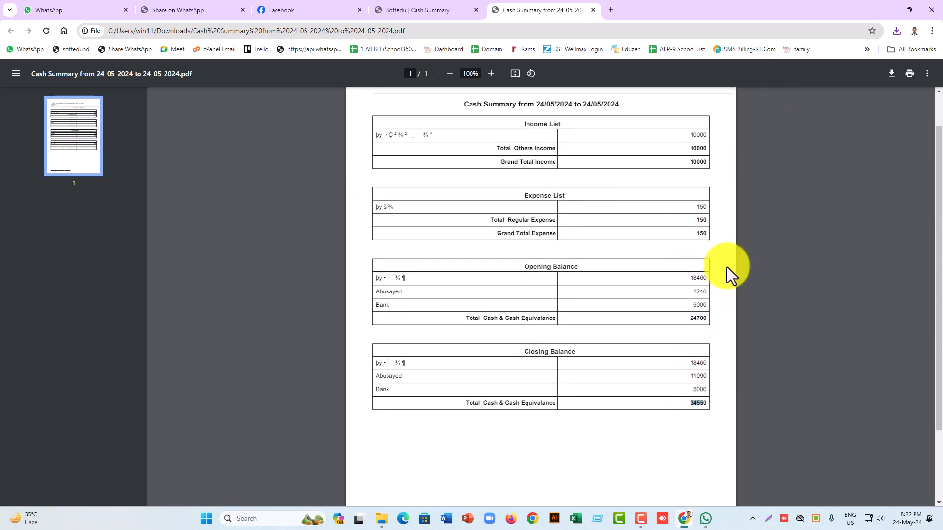
{"action": "left_click", "coordinate": [692, 217]}
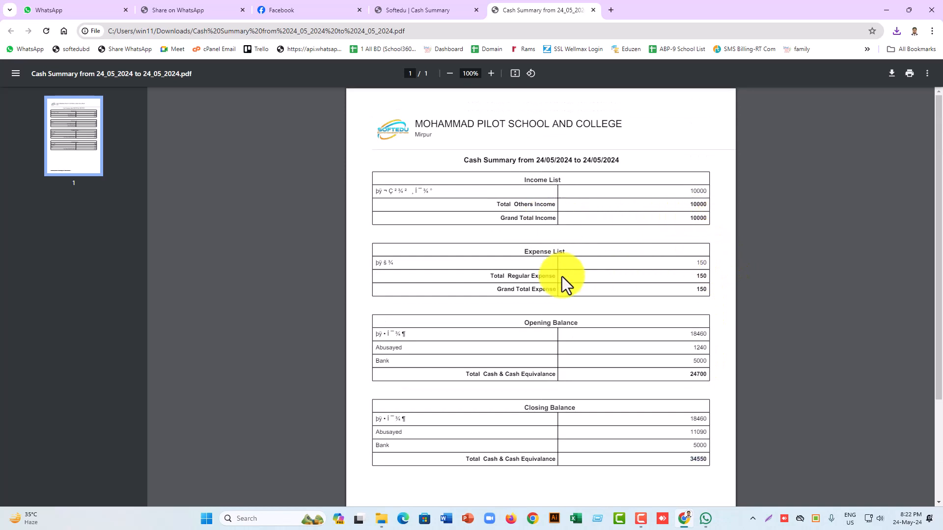
{"action": "left_click_drag", "start_coordinate": [697, 291], "coordinate": [741, 290]}
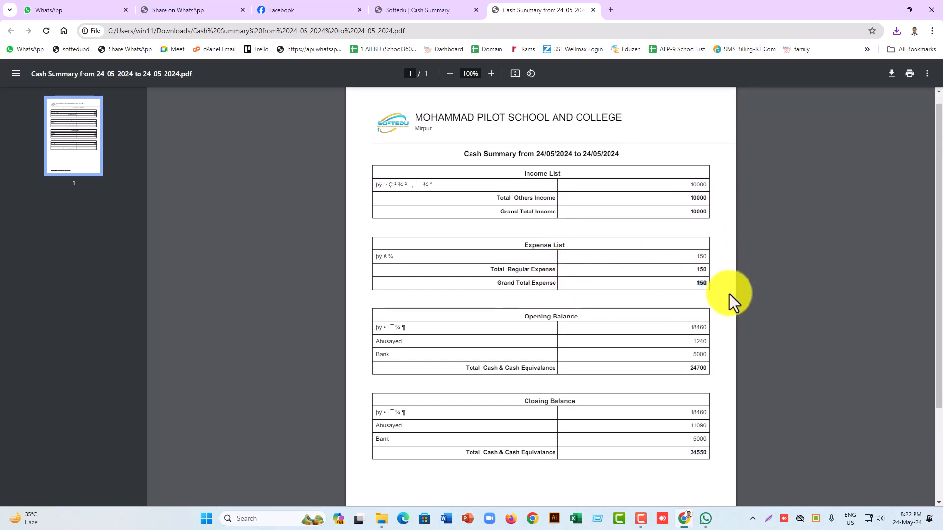
{"action": "scroll", "coordinate": [731, 301], "scroll_direction": "down", "scroll_amount": 2}
{"action": "left_click_drag", "start_coordinate": [684, 278], "coordinate": [707, 278]}
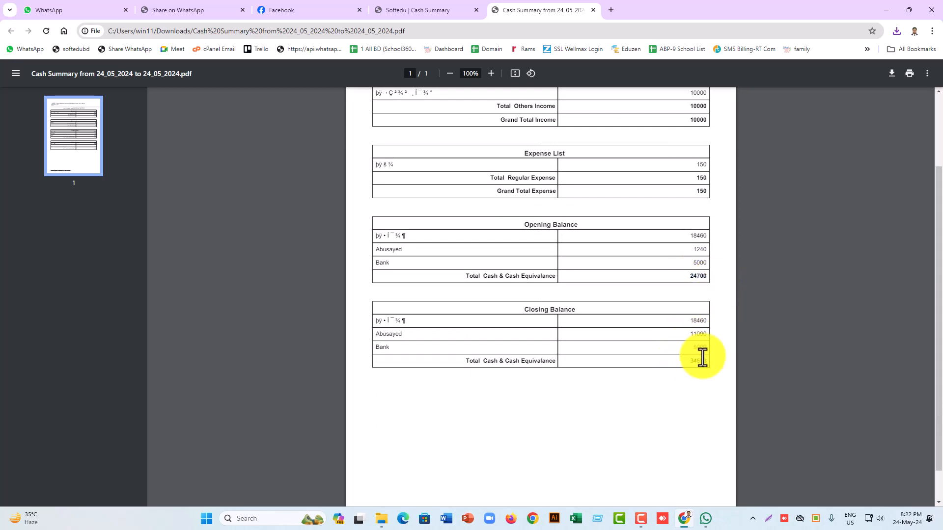
{"action": "left_click_drag", "start_coordinate": [685, 364], "coordinate": [712, 363]}
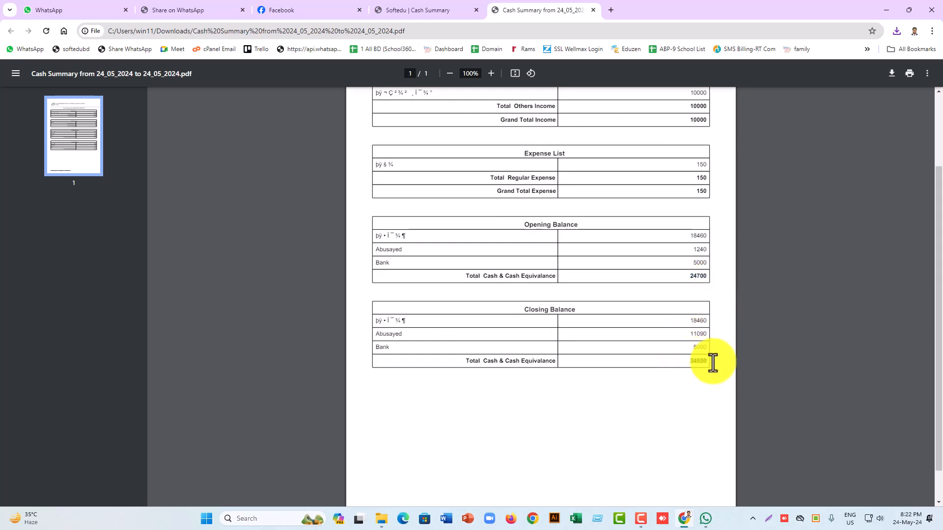
{"action": "left_click", "coordinate": [594, 10]}
- Preview the print copy of the Cash Summary without printing, and check the Others Income amount back in the report
{"action": "left_click", "coordinate": [780, 492]}
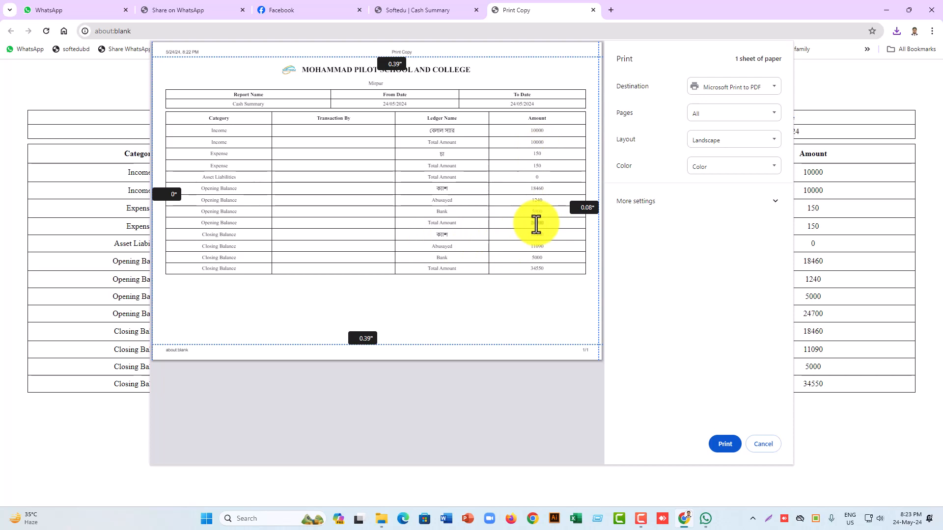
{"action": "left_click", "coordinate": [764, 444]}
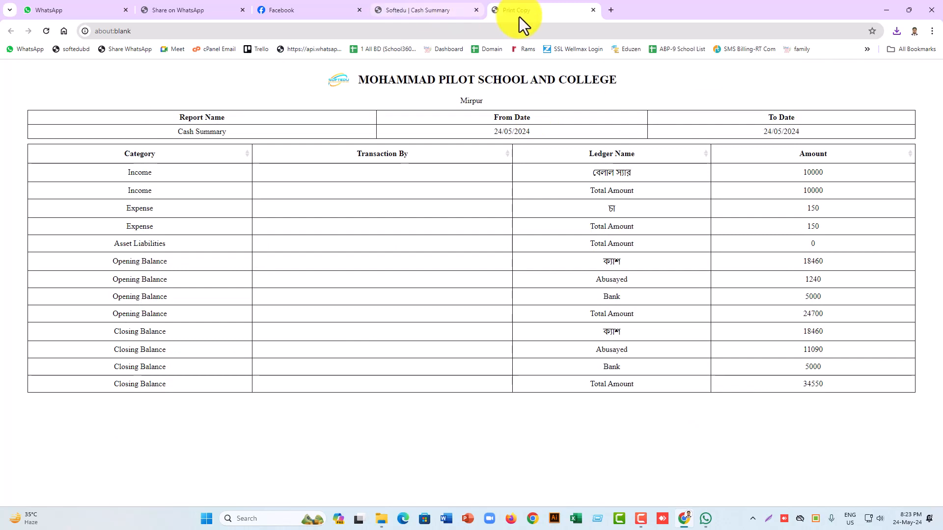
{"action": "left_click", "coordinate": [593, 10]}
{"action": "scroll", "coordinate": [398, 241], "scroll_direction": "up", "scroll_amount": 2}
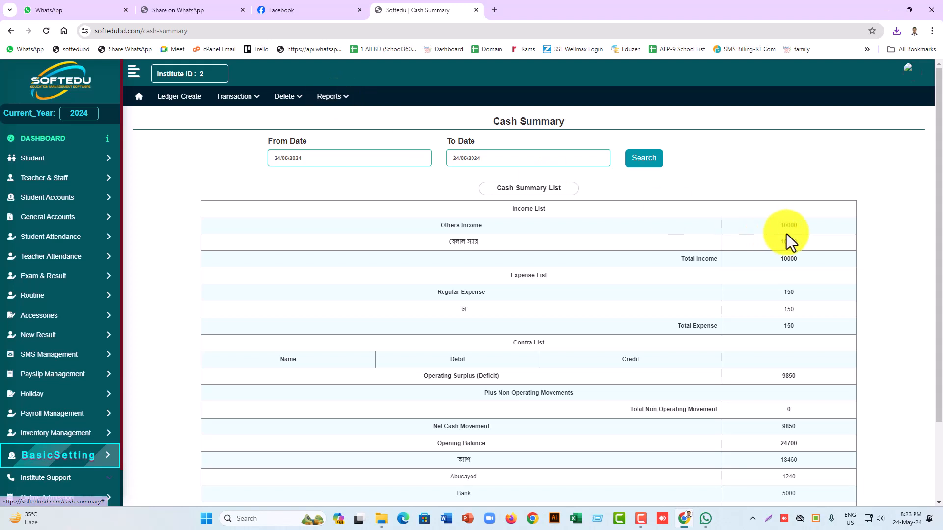
{"action": "left_click_drag", "start_coordinate": [780, 226], "coordinate": [811, 228]}
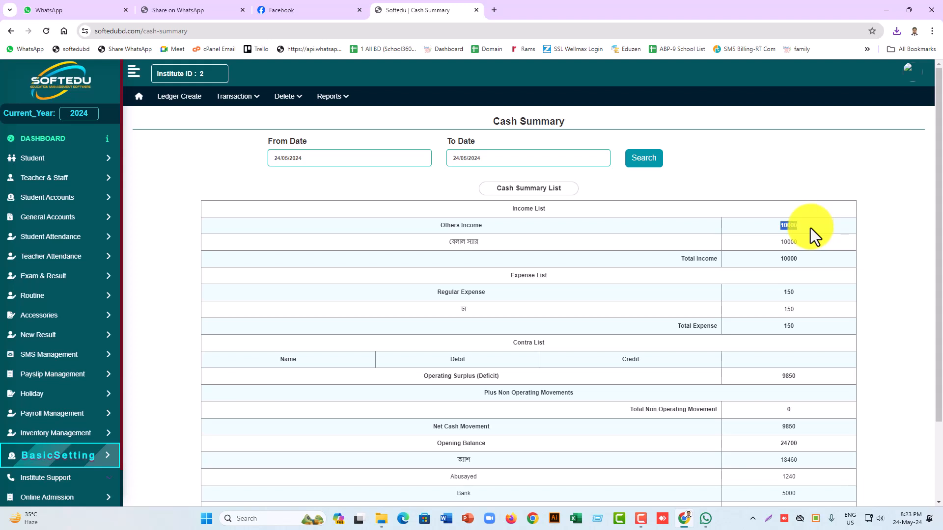
- Generate the Voucher List from 24/05/2024 to 24/05/2024 for the Payment transaction type
{"action": "left_click", "coordinate": [342, 98]}
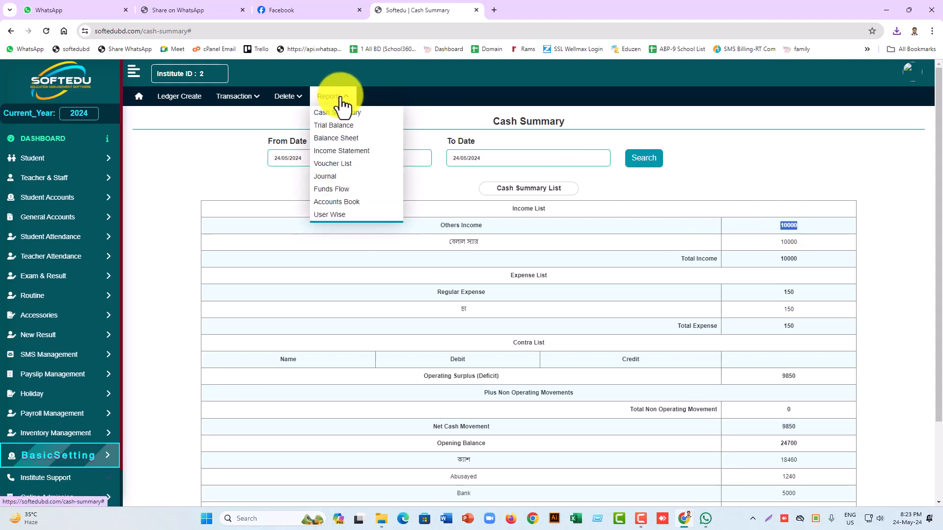
{"action": "left_click", "coordinate": [326, 167]}
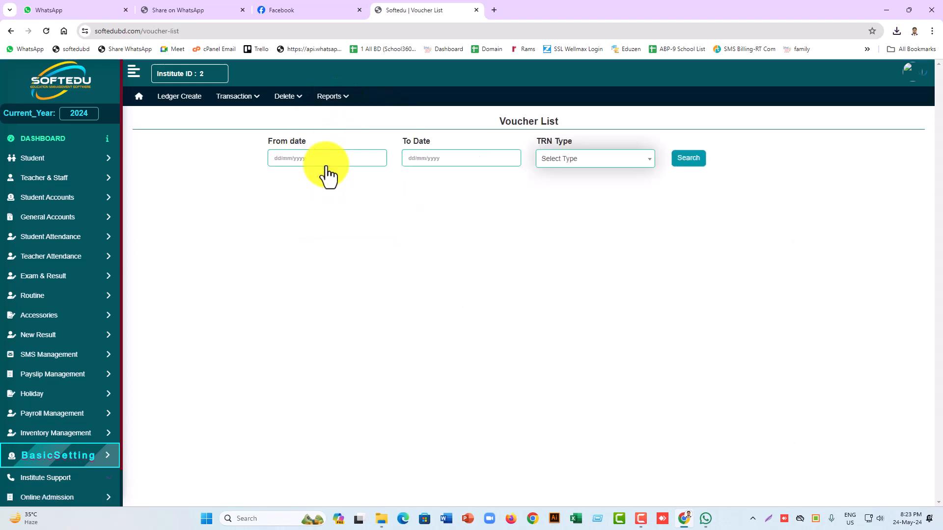
{"action": "left_click", "coordinate": [319, 157]}
{"action": "left_click", "coordinate": [348, 249]}
{"action": "left_click", "coordinate": [442, 157]}
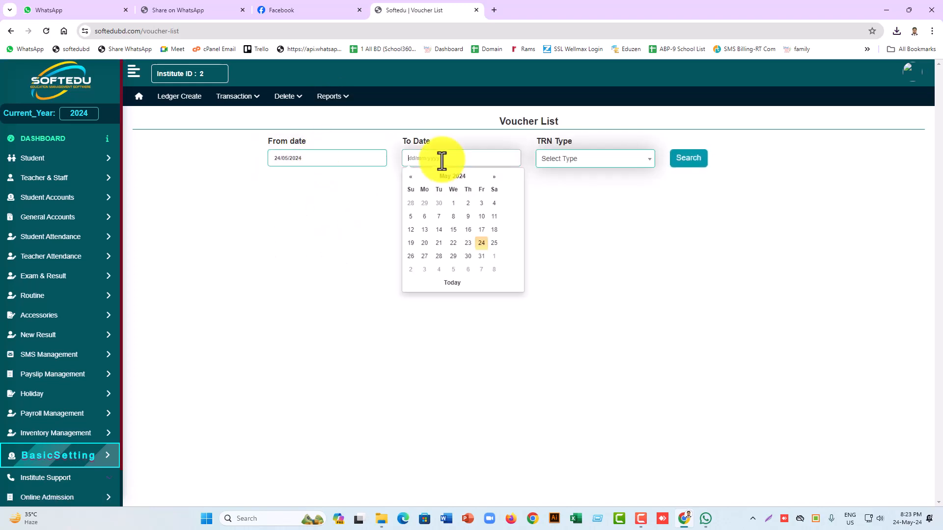
{"action": "left_click", "coordinate": [481, 245]}
{"action": "left_click", "coordinate": [585, 162]}
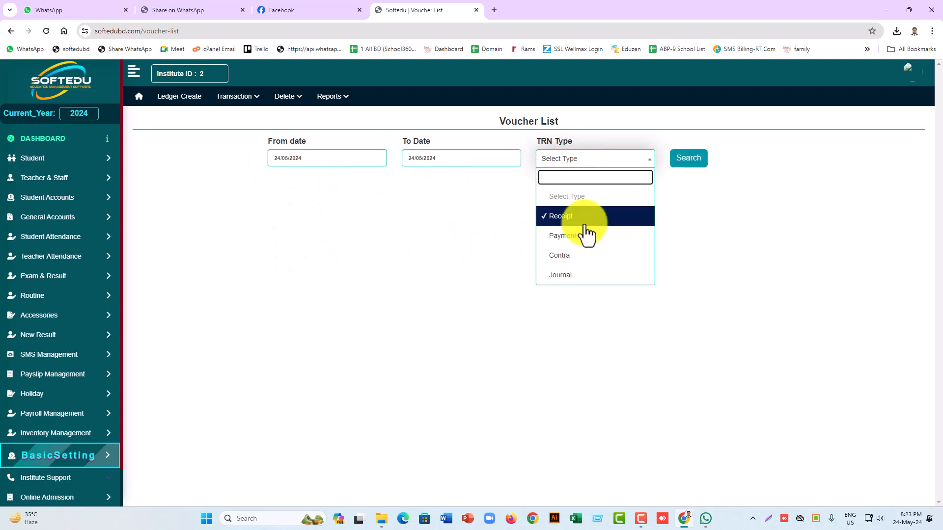
{"action": "left_click", "coordinate": [573, 239]}
{"action": "left_click", "coordinate": [600, 170]}
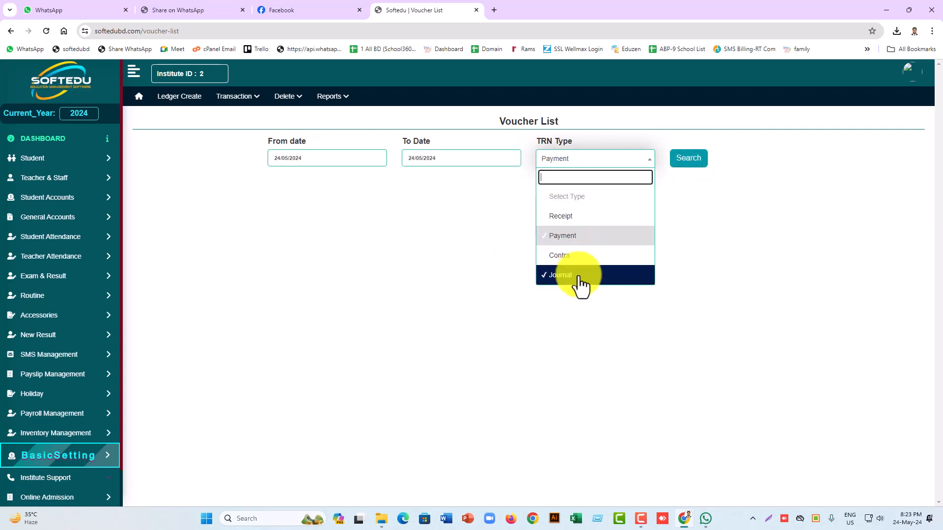
{"action": "left_click", "coordinate": [573, 237]}
{"action": "left_click", "coordinate": [693, 164]}
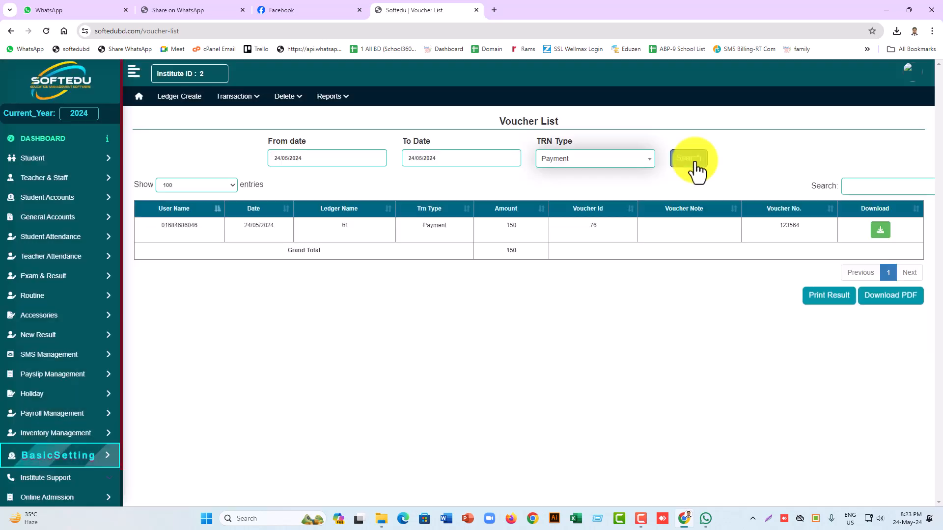
- Check the amount of the listed payment voucher and copy its voucher ID
{"action": "double_click", "coordinate": [511, 225]}
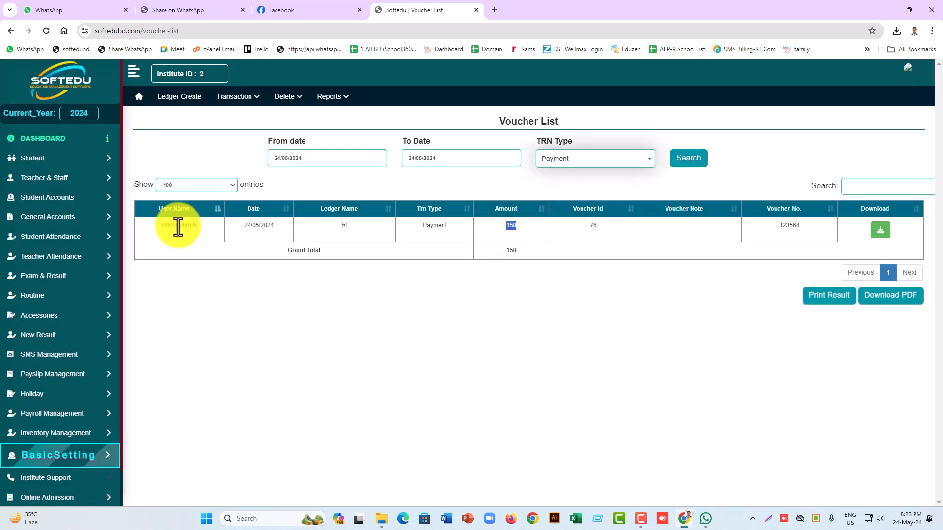
{"action": "double_click", "coordinate": [589, 227]}
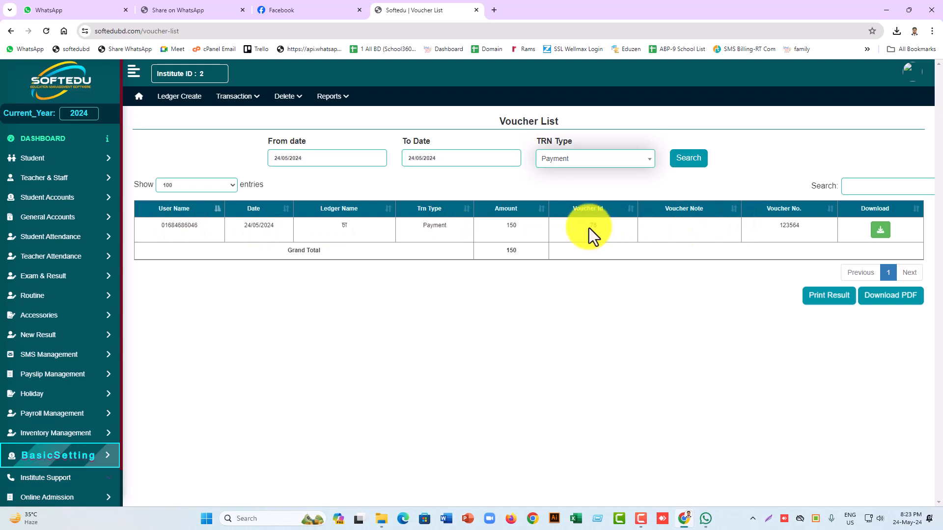
{"action": "right_click", "coordinate": [592, 226]}
{"action": "left_click", "coordinate": [607, 236]}
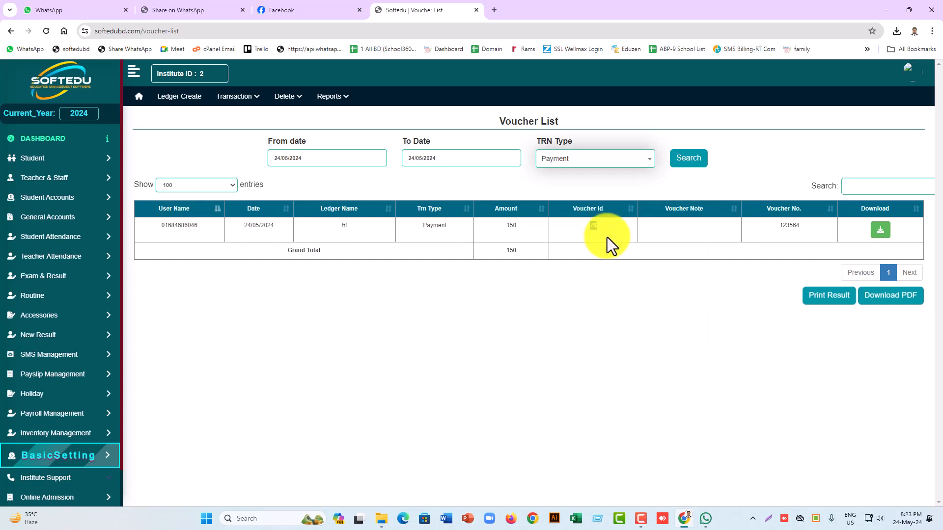
- Look up voucher ID 76 in Voucher Delete and check its ledger entries
{"action": "left_click", "coordinate": [289, 97]}
{"action": "left_click", "coordinate": [290, 119]}
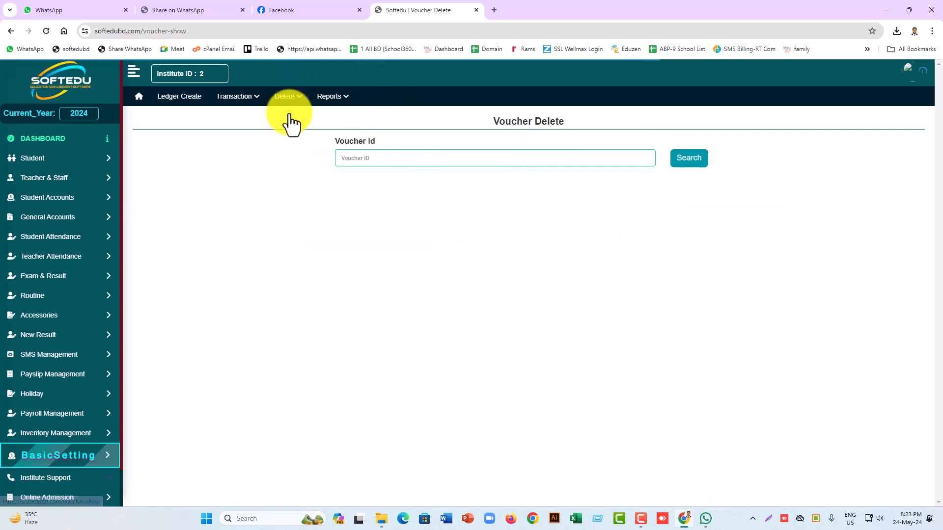
{"action": "right_click", "coordinate": [356, 160]}
{"action": "left_click", "coordinate": [378, 236]}
{"action": "left_click", "coordinate": [689, 160]}
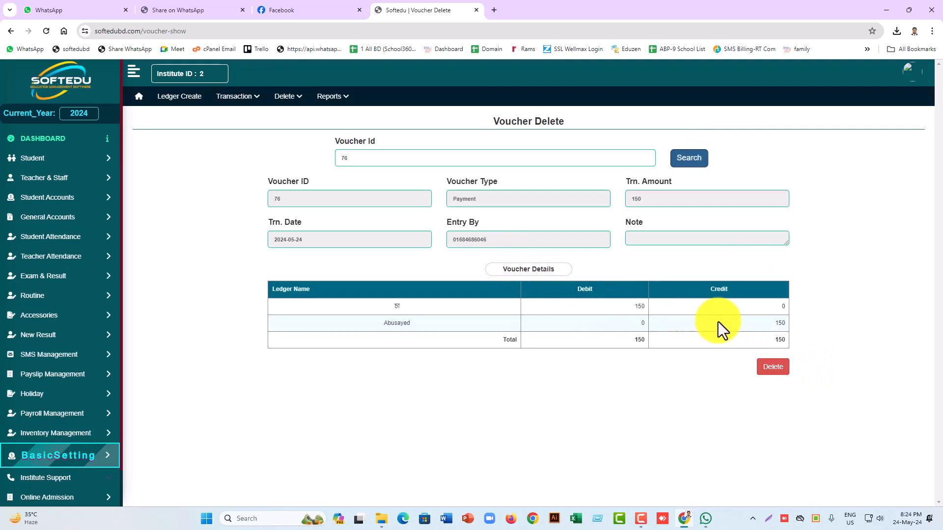
{"action": "left_click_drag", "start_coordinate": [393, 307], "coordinate": [611, 352]}
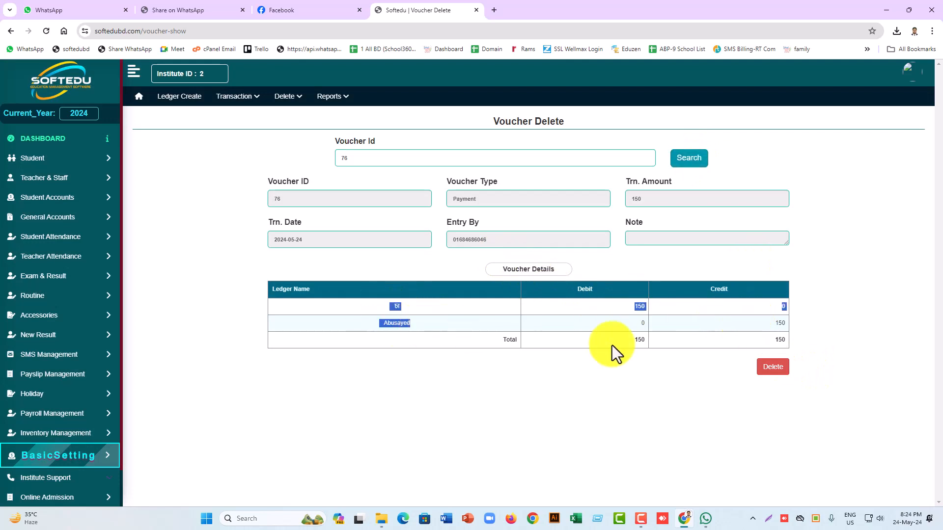
- Delete payment voucher 76 and confirm the deletion
{"action": "left_click", "coordinate": [764, 374]}
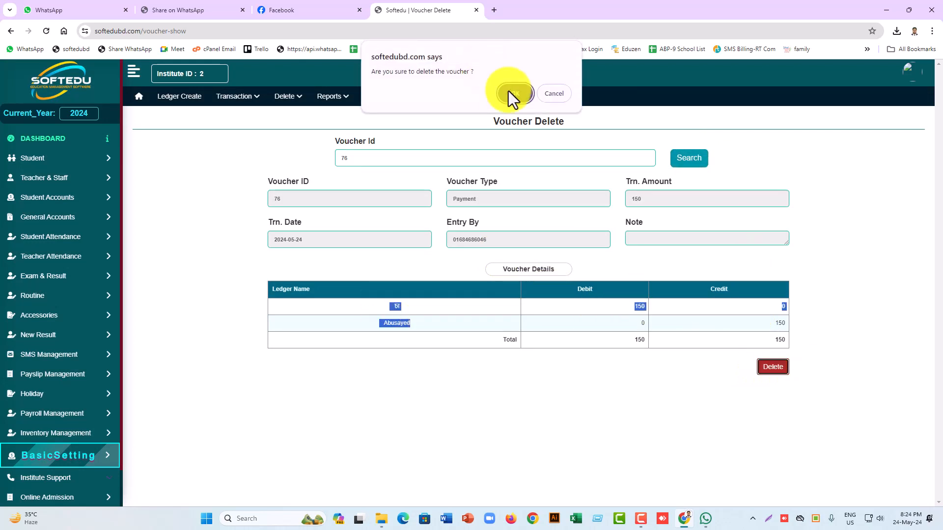
{"action": "left_click", "coordinate": [554, 93]}
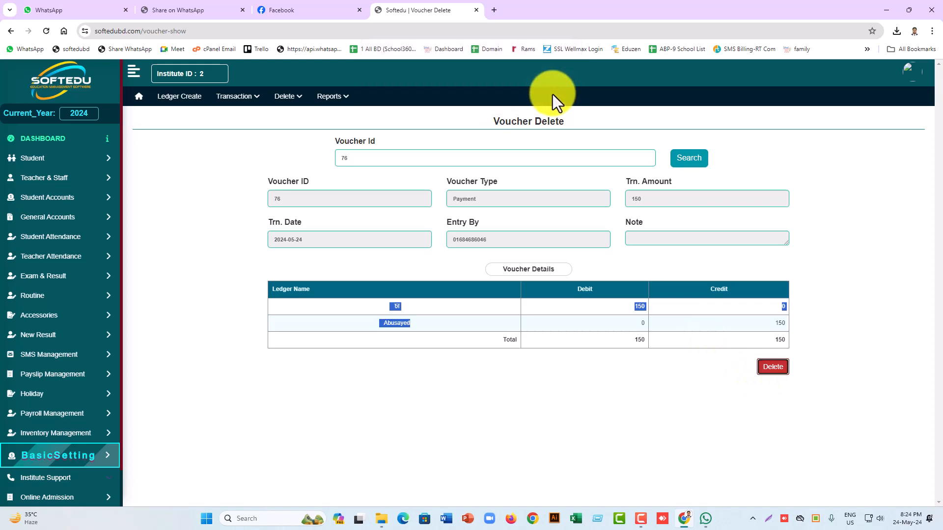
{"action": "left_click", "coordinate": [773, 367]}
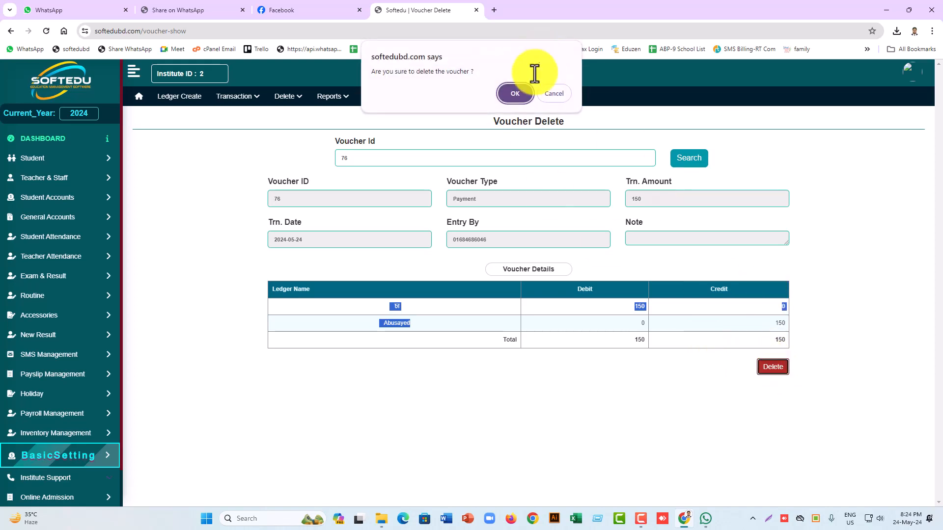
{"action": "left_click", "coordinate": [515, 94]}
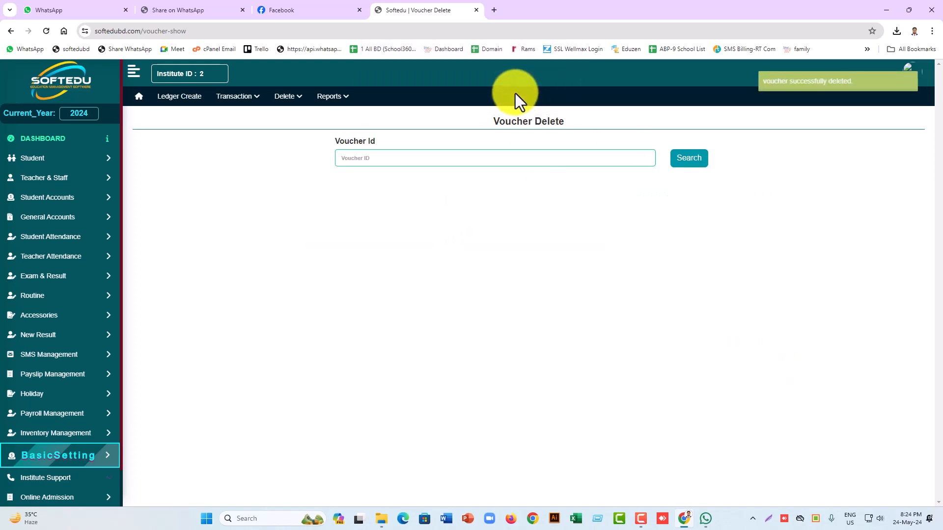
- Generate the Income Statement from 01/05/2024 to 24/05/2024
{"action": "left_click", "coordinate": [342, 100]}
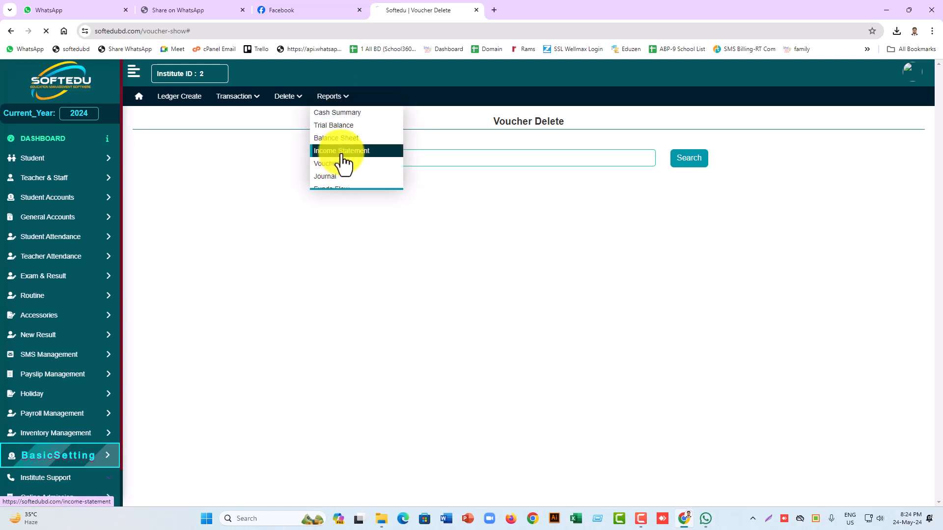
{"action": "left_click", "coordinate": [342, 156]}
{"action": "left_click", "coordinate": [305, 157]}
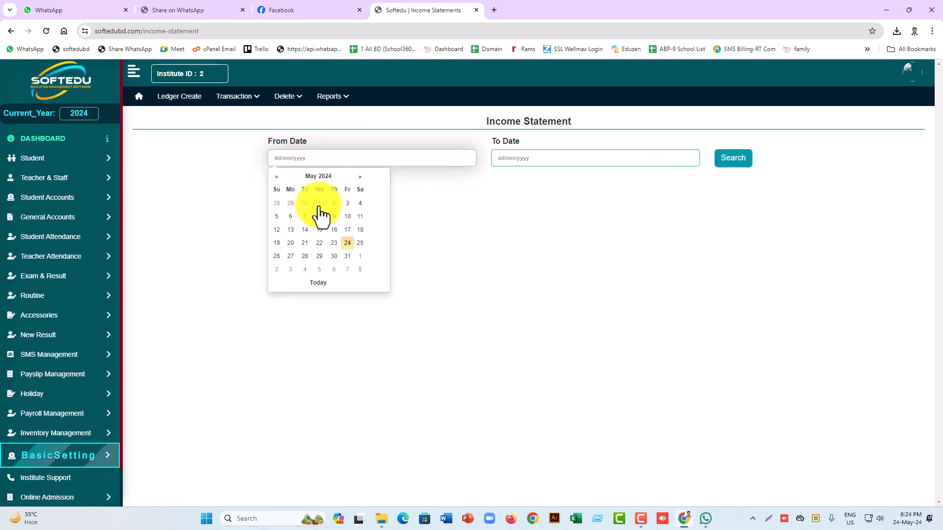
{"action": "left_click", "coordinate": [319, 203]}
{"action": "left_click", "coordinate": [549, 161]}
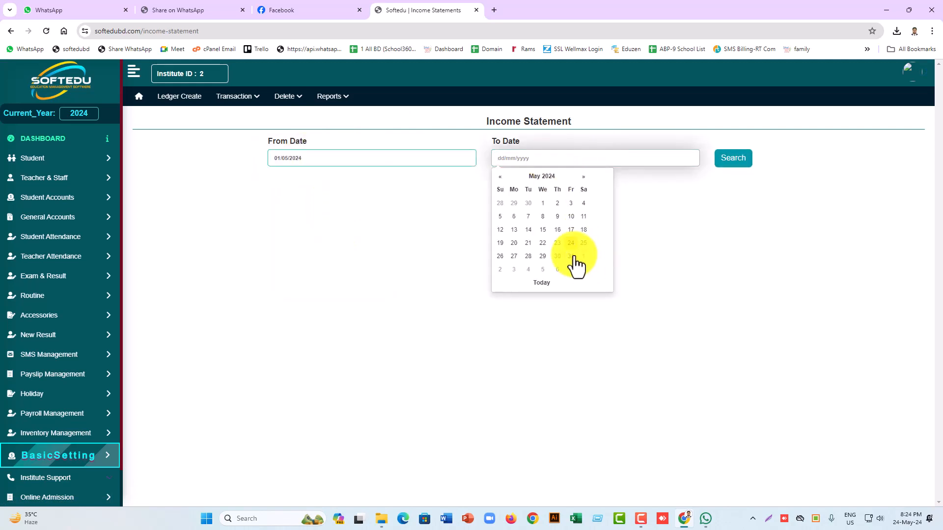
{"action": "left_click", "coordinate": [571, 242]}
{"action": "left_click", "coordinate": [726, 160]}
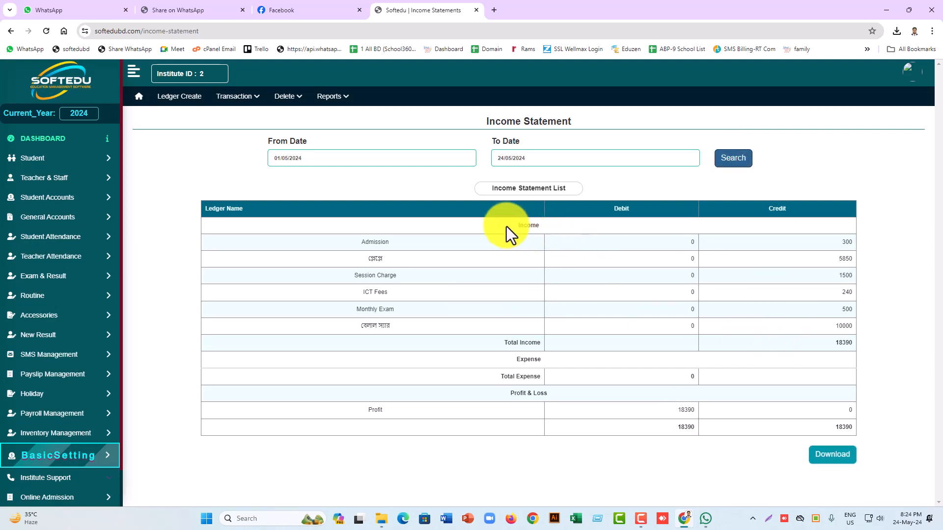
- Examine the income and expense sections, the profit and the individual income ledger credits in the income statement
{"action": "left_click_drag", "start_coordinate": [506, 226], "coordinate": [557, 225]}
{"action": "left_click_drag", "start_coordinate": [506, 359], "coordinate": [544, 360]}
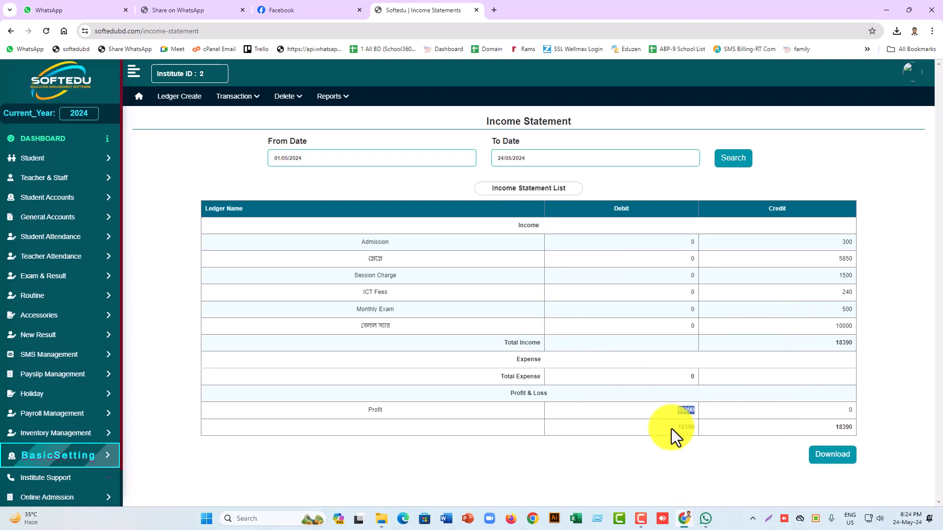
{"action": "left_click_drag", "start_coordinate": [671, 429], "coordinate": [837, 427]}
{"action": "left_click_drag", "start_coordinate": [842, 240], "coordinate": [850, 323]}
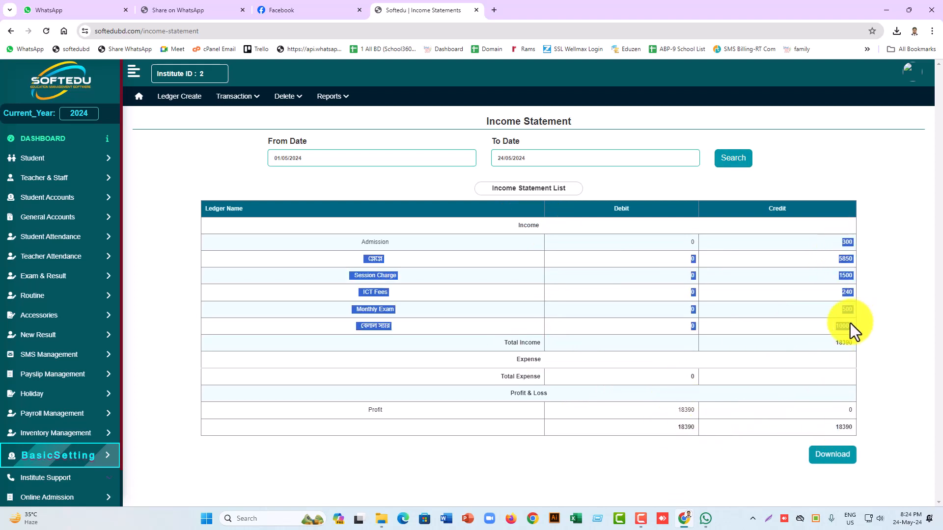
- Check the total expense, the profit and the closing credit total at the end of the income statement
{"action": "left_click_drag", "start_coordinate": [680, 372], "coordinate": [682, 407]}
{"action": "left_click", "coordinate": [838, 428]}
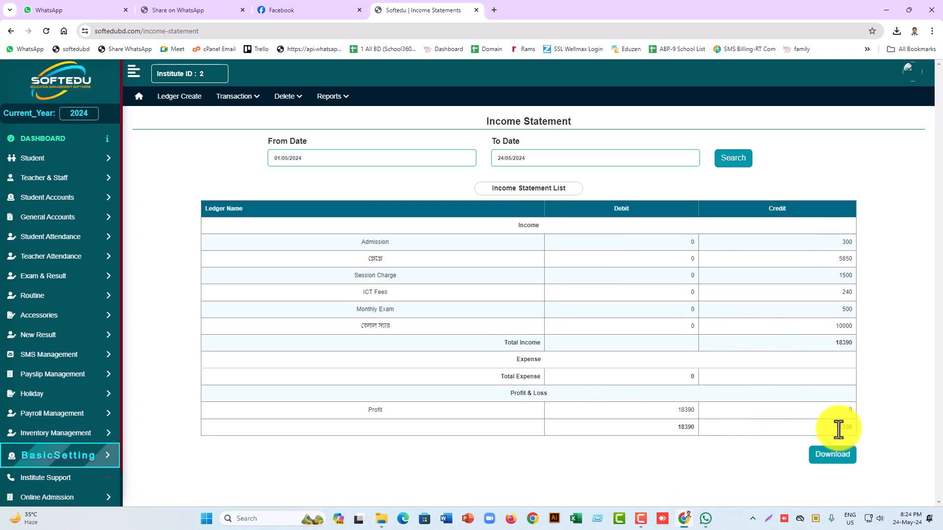
- Generate the Balance Sheet for 24/05/2024 and review the cash and bank ledger balances, the total and the profit
{"action": "left_click", "coordinate": [329, 96]}
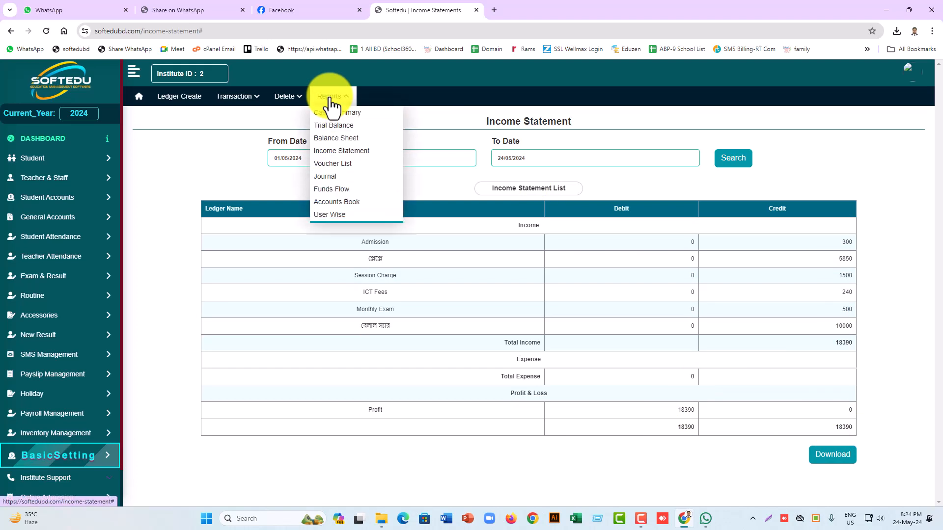
{"action": "left_click", "coordinate": [352, 139]}
{"action": "left_click", "coordinate": [366, 159]}
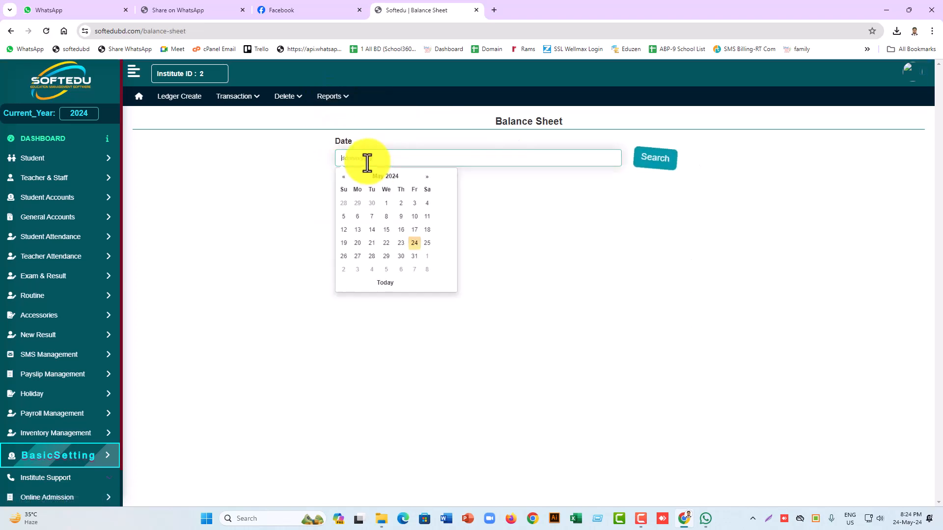
{"action": "left_click", "coordinate": [414, 243]}
{"action": "left_click", "coordinate": [660, 164]}
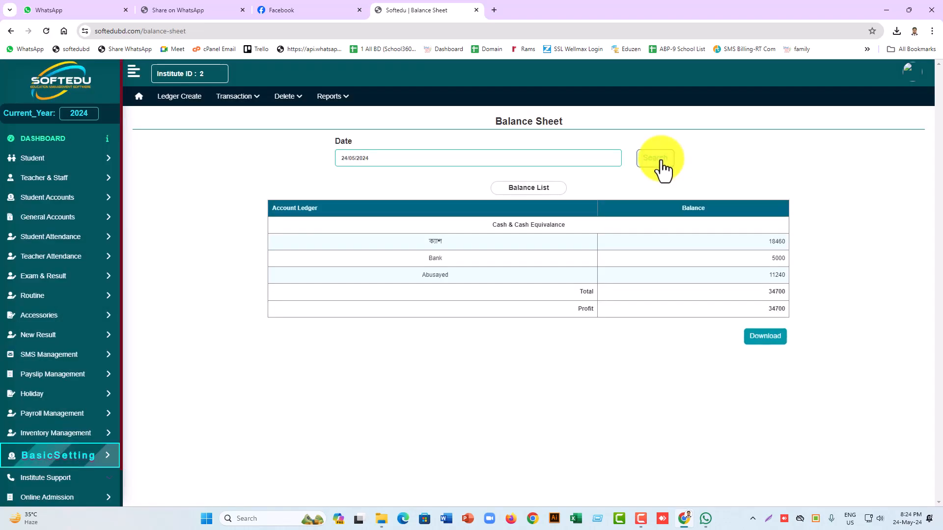
{"action": "left_click_drag", "start_coordinate": [772, 261], "coordinate": [789, 271]}
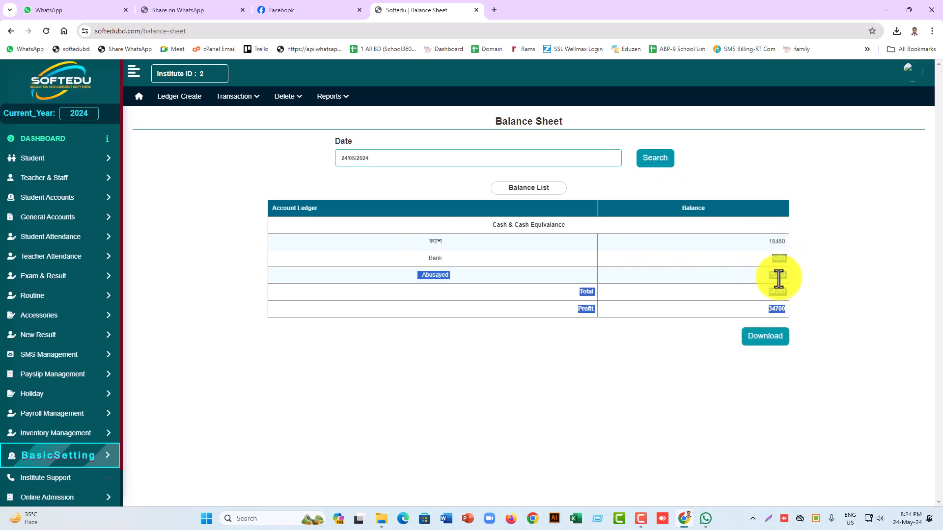
{"action": "left_click", "coordinate": [777, 285]}
{"action": "left_click", "coordinate": [648, 166]}
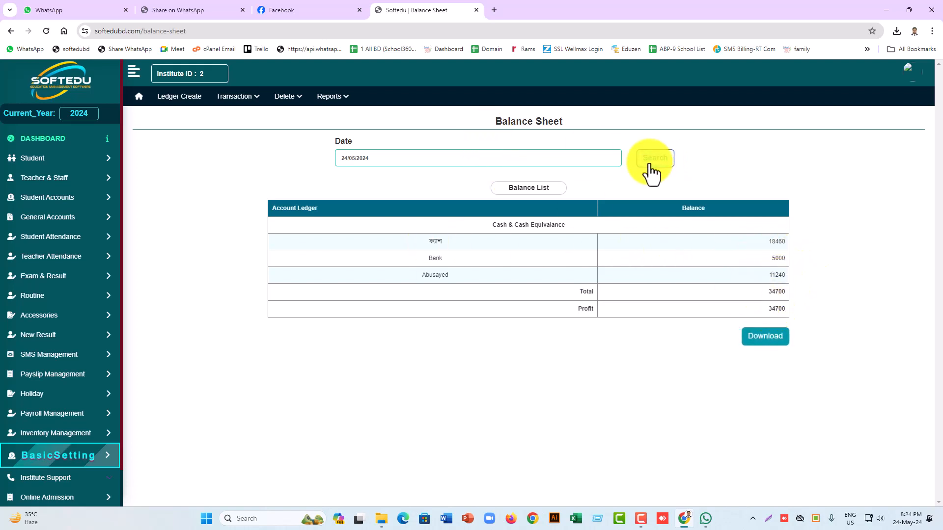
- Return to the dashboard and look up the customer support phone numbers
{"action": "left_click", "coordinate": [328, 98]}
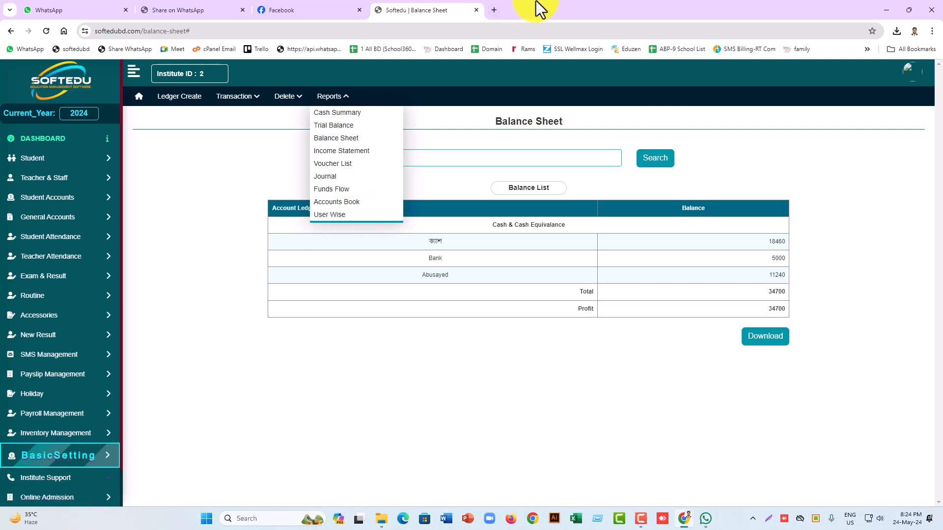
{"action": "left_click", "coordinate": [66, 142]}
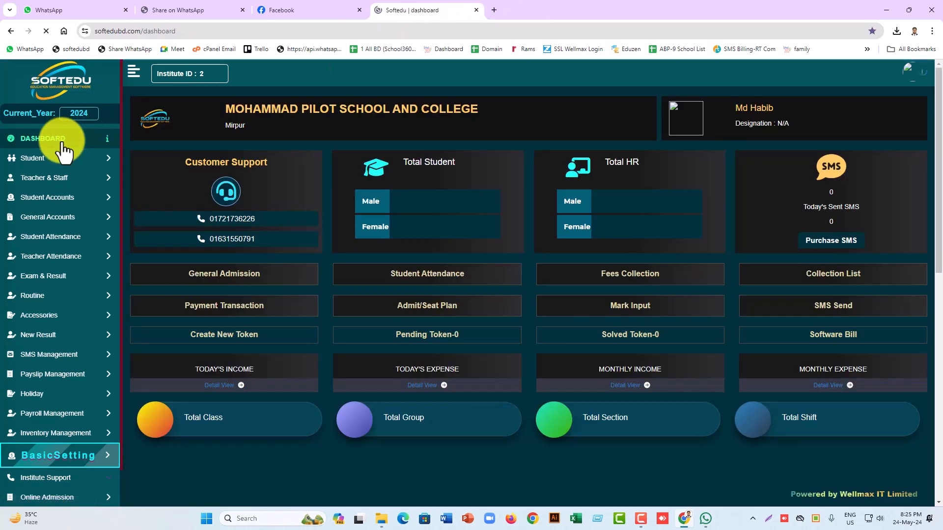
{"action": "left_click_drag", "start_coordinate": [181, 215], "coordinate": [256, 240]}
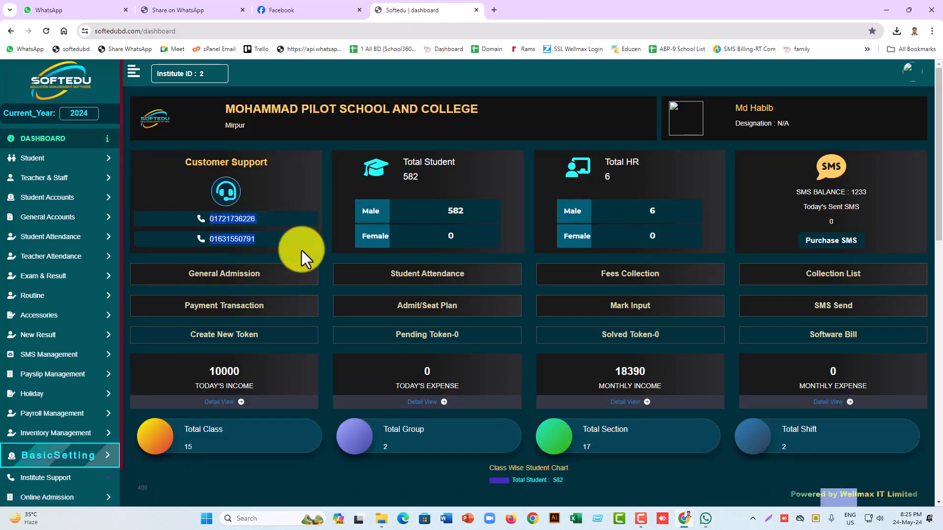
{"action": "left_click", "coordinate": [323, 231]}
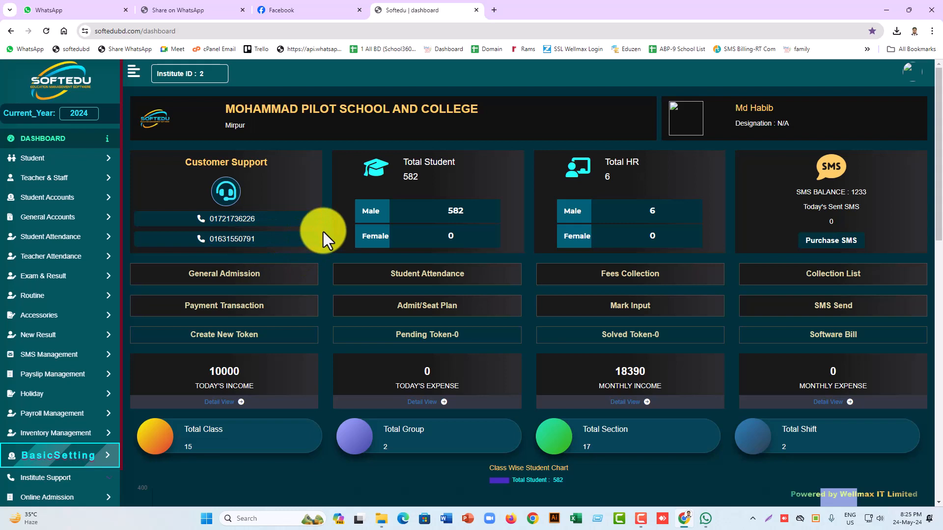